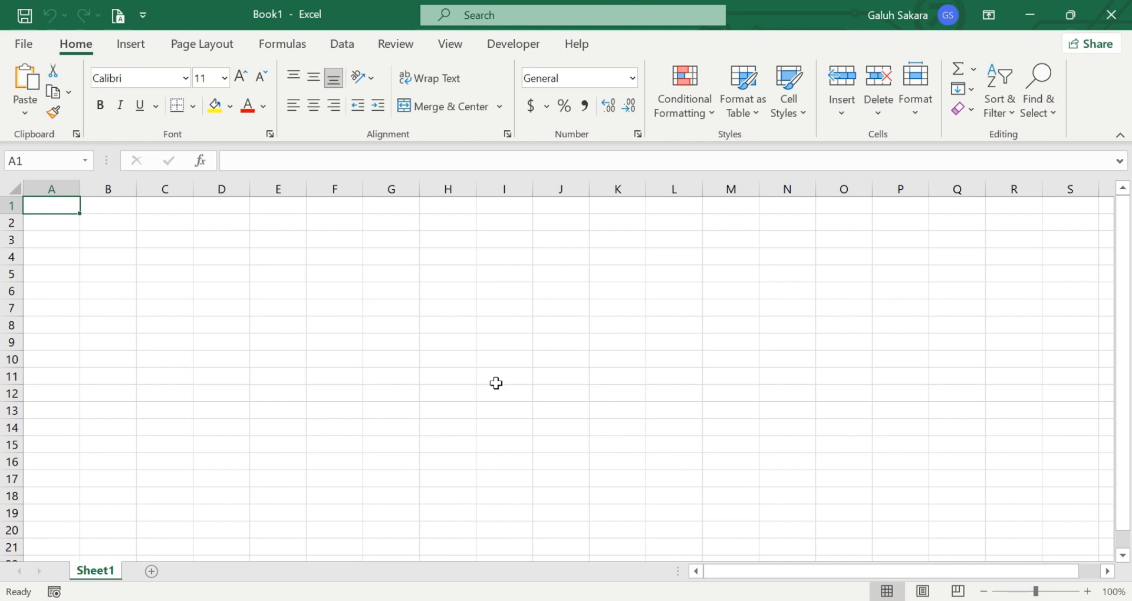
Step: Enter the column headers Identity and Name in cells B2 and C2
click(482, 381)
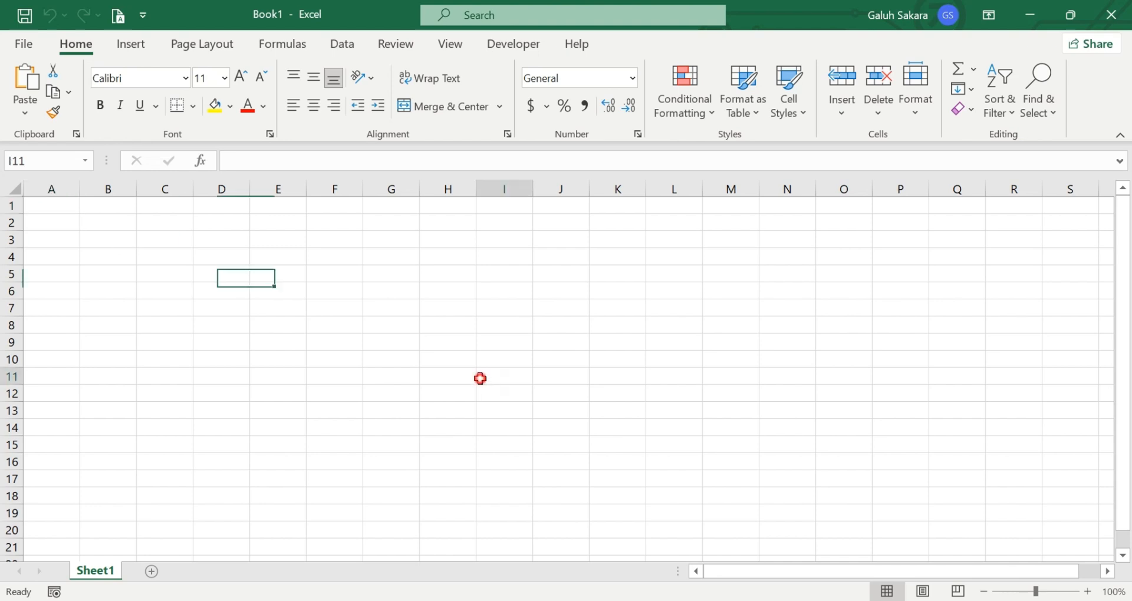
click(110, 227)
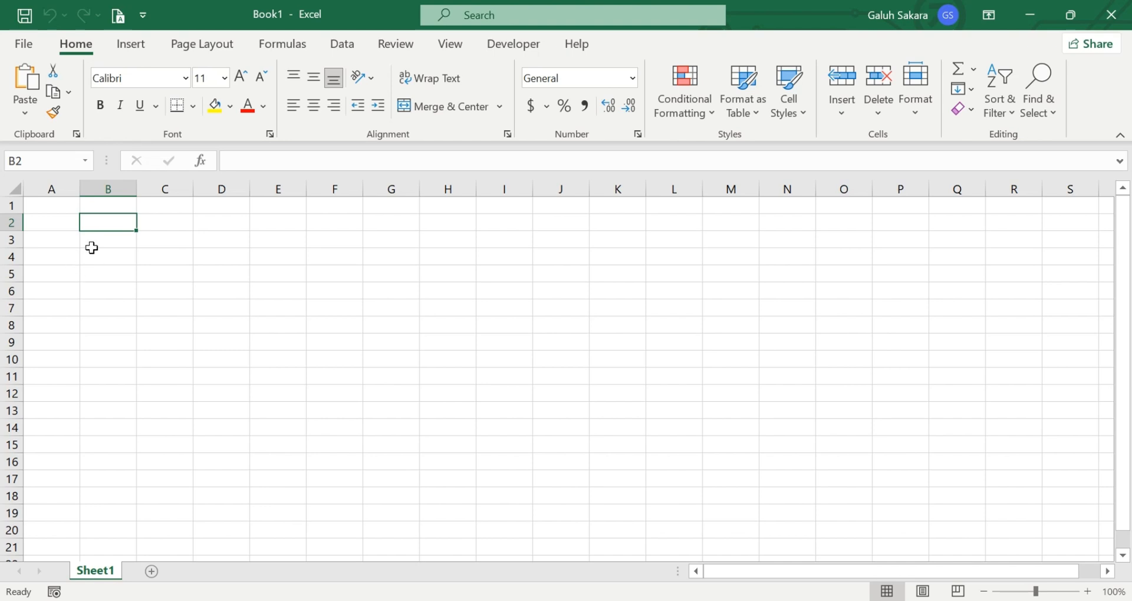
text(Identi)
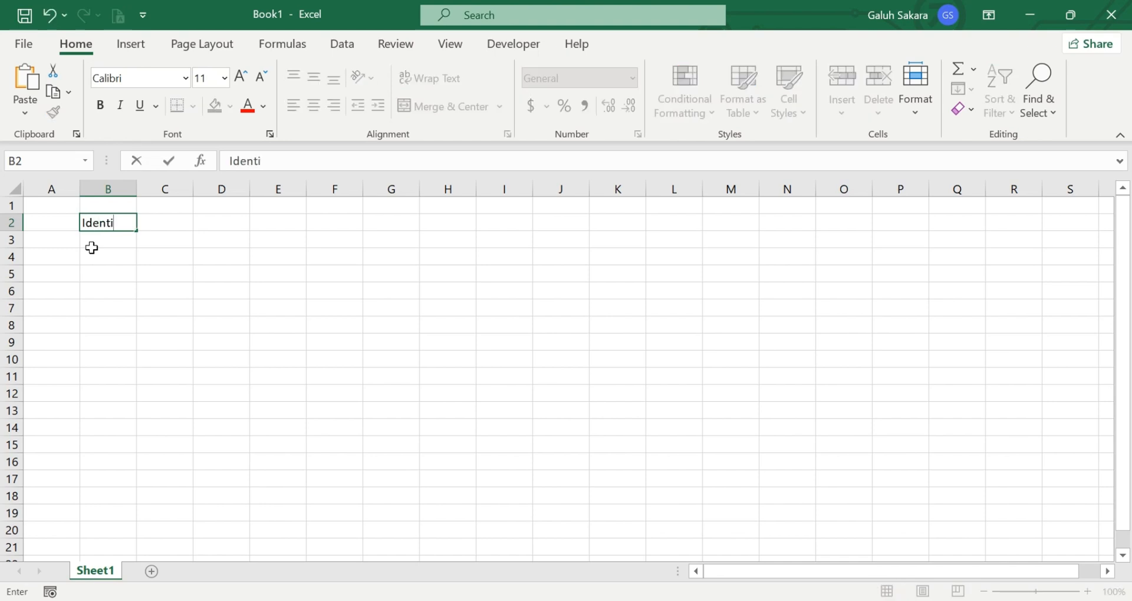
text(ty)
key(Tab)
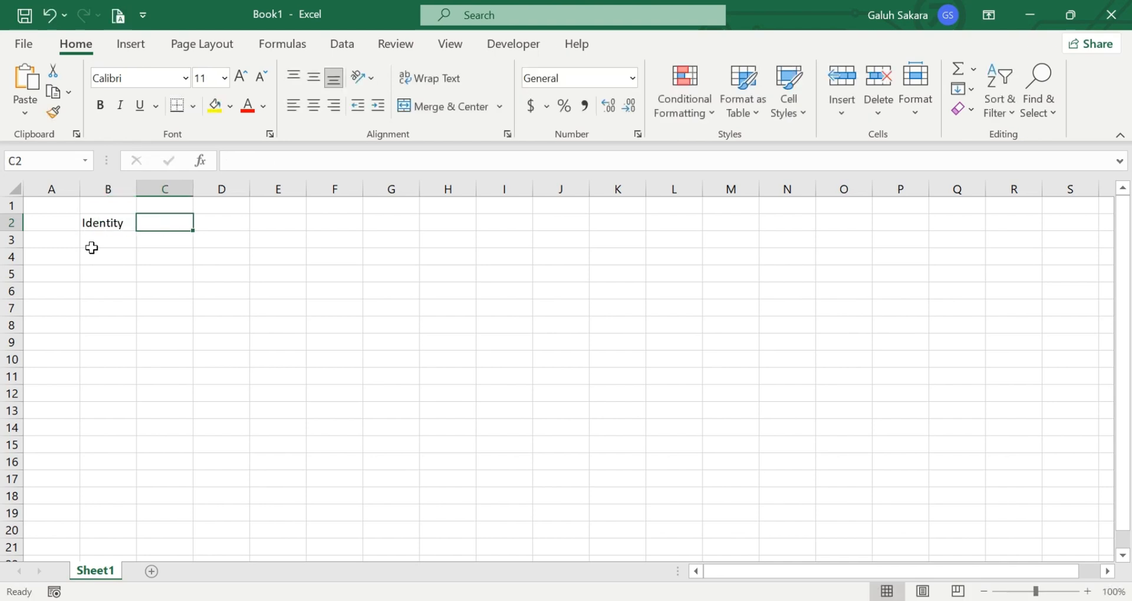
text(Name)
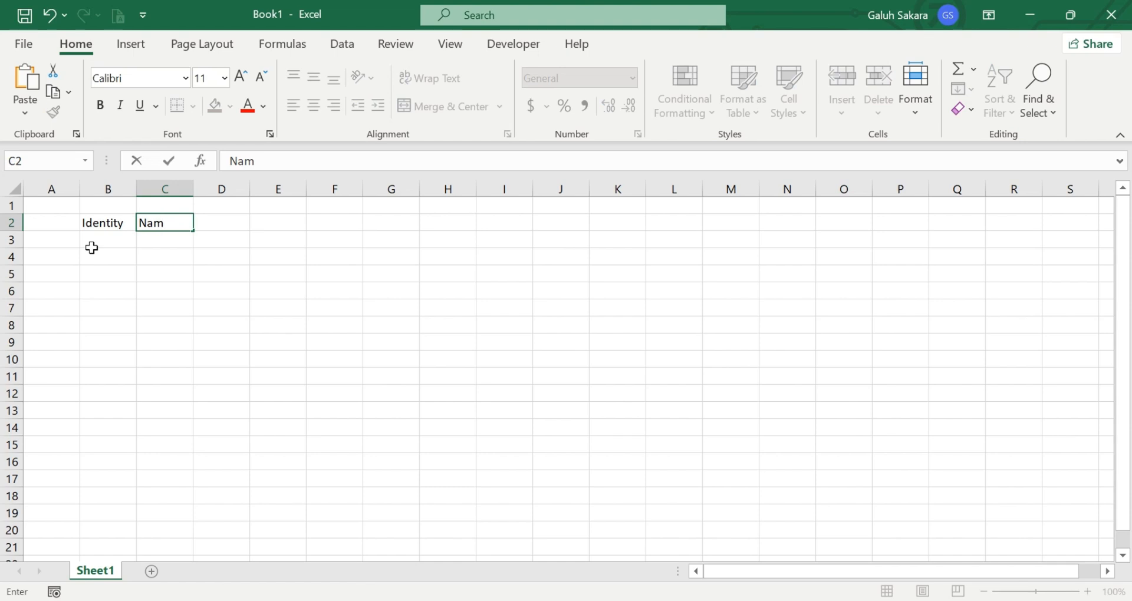
key(Tab)
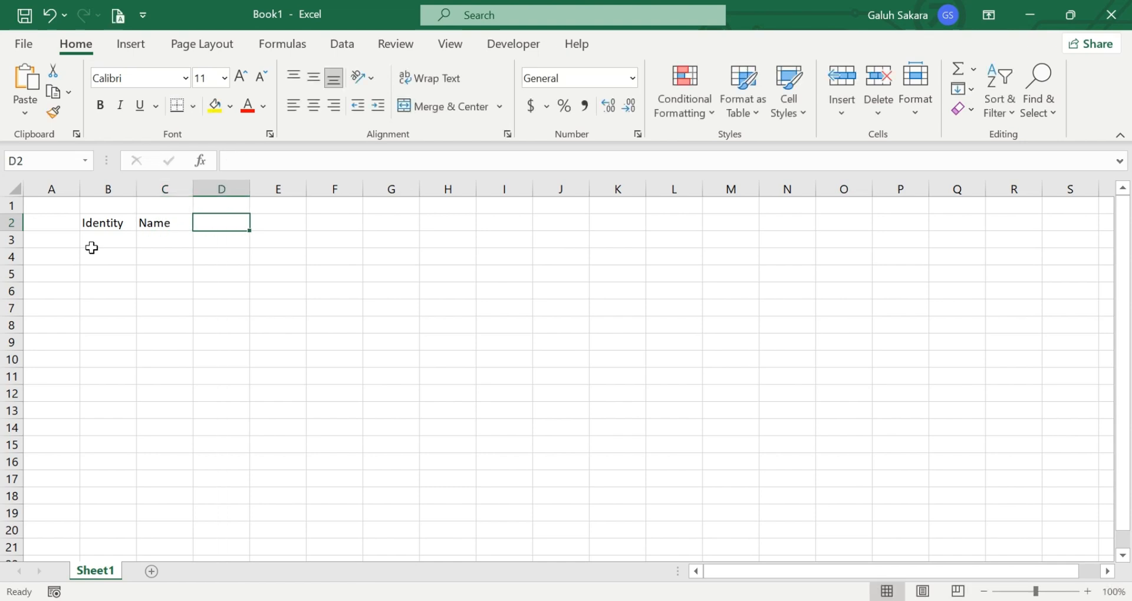
Step: Continue the header row with Gender, Position and Domisily in cells D2 to F2
text(Gender)
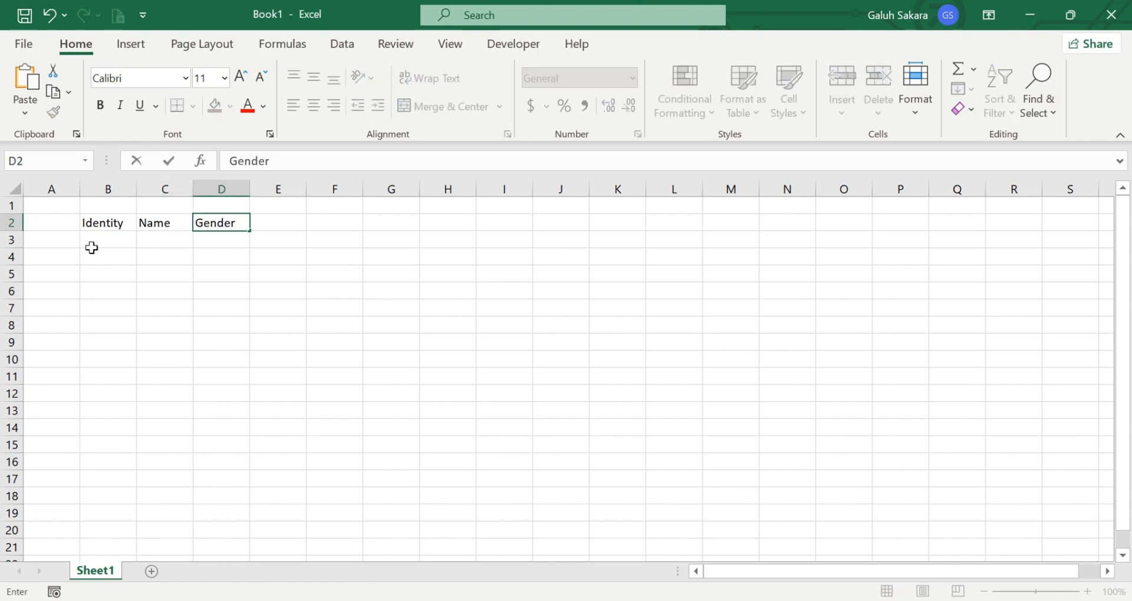
key(Tab)
text(P)
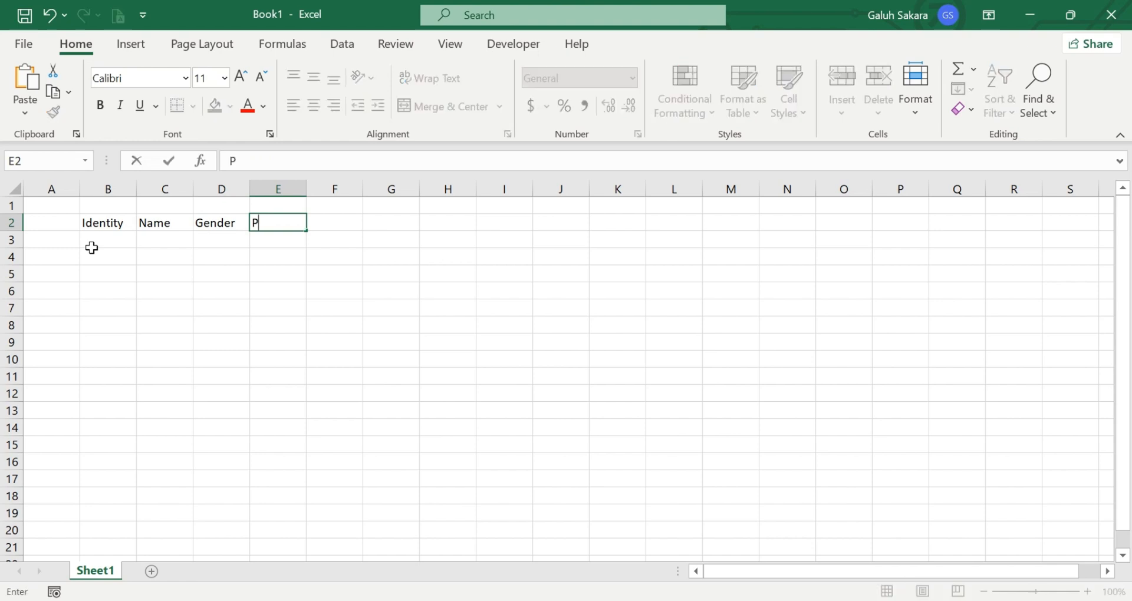
text(osition)
key(Tab)
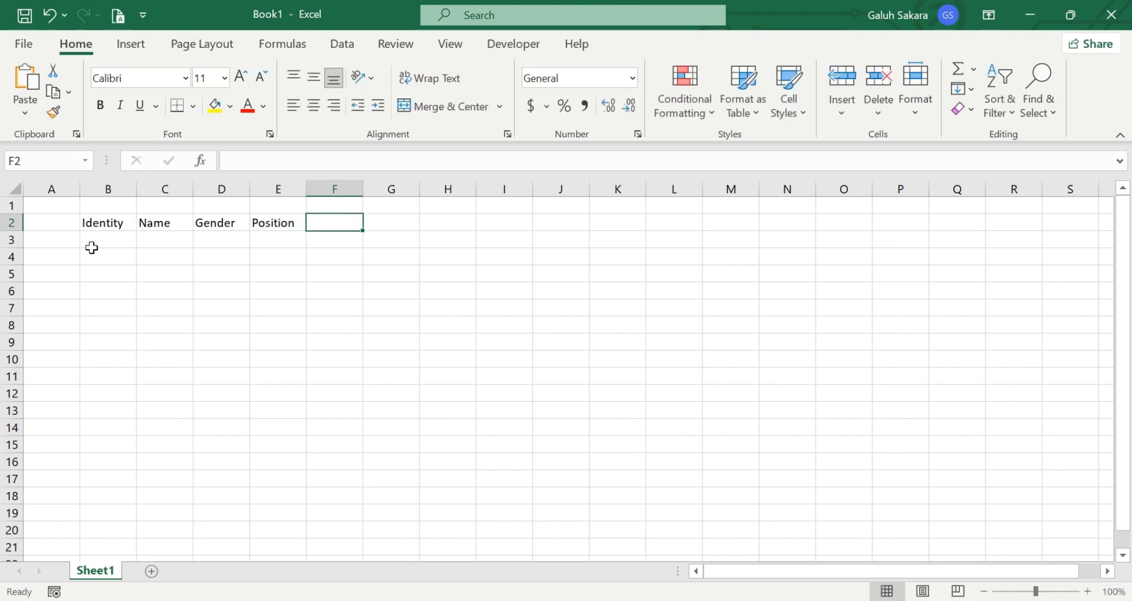
text(Domi)
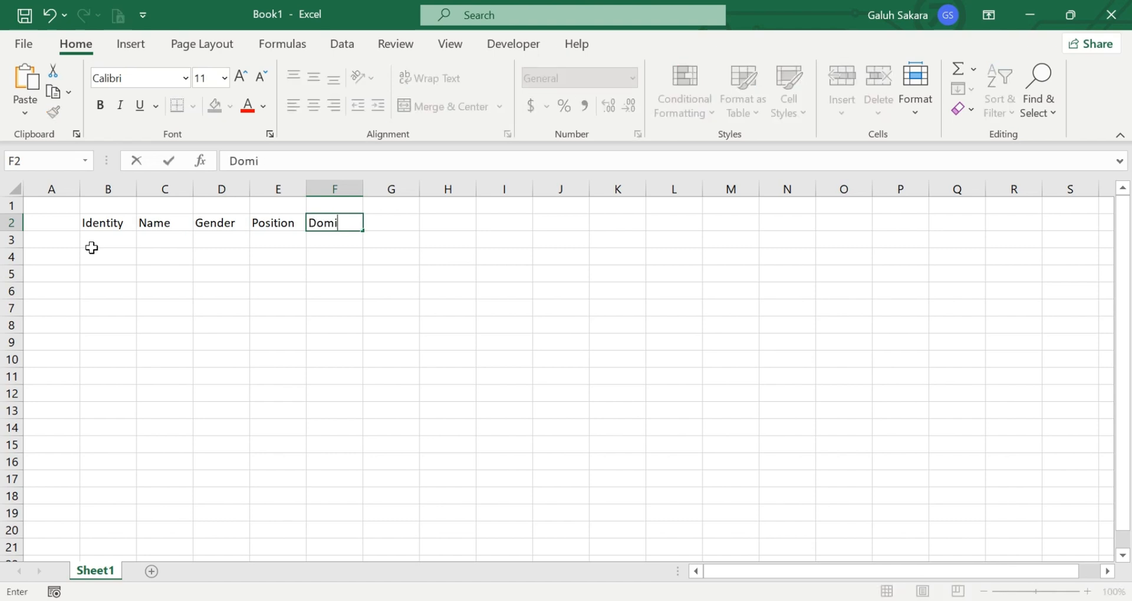
text(sily)
click(91, 248)
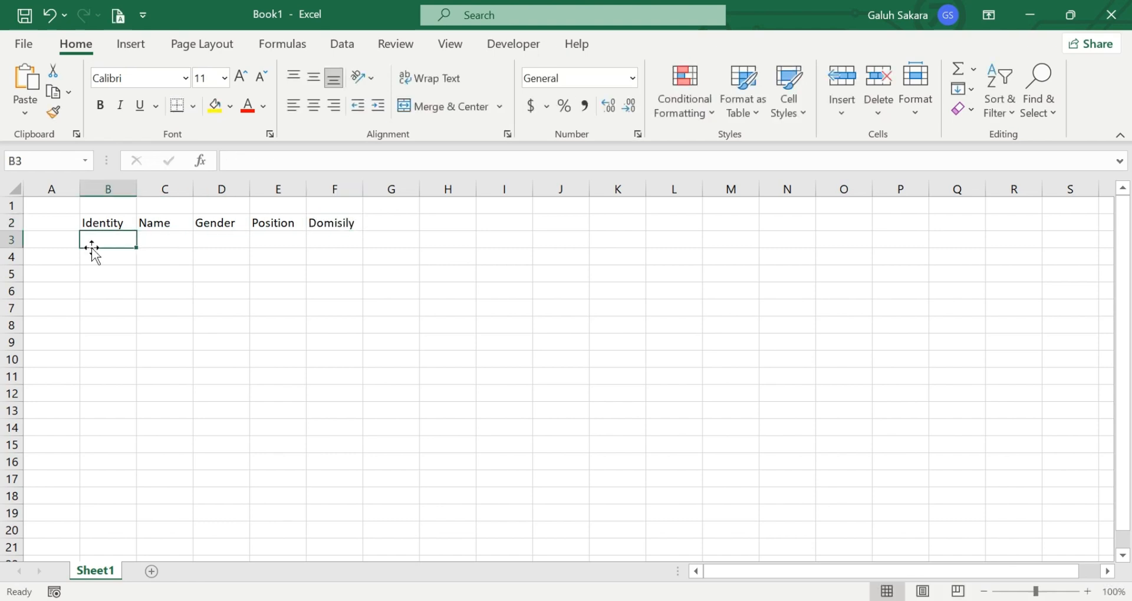
Step: Widen columns B through F equally to about twice their default width
click(186, 309)
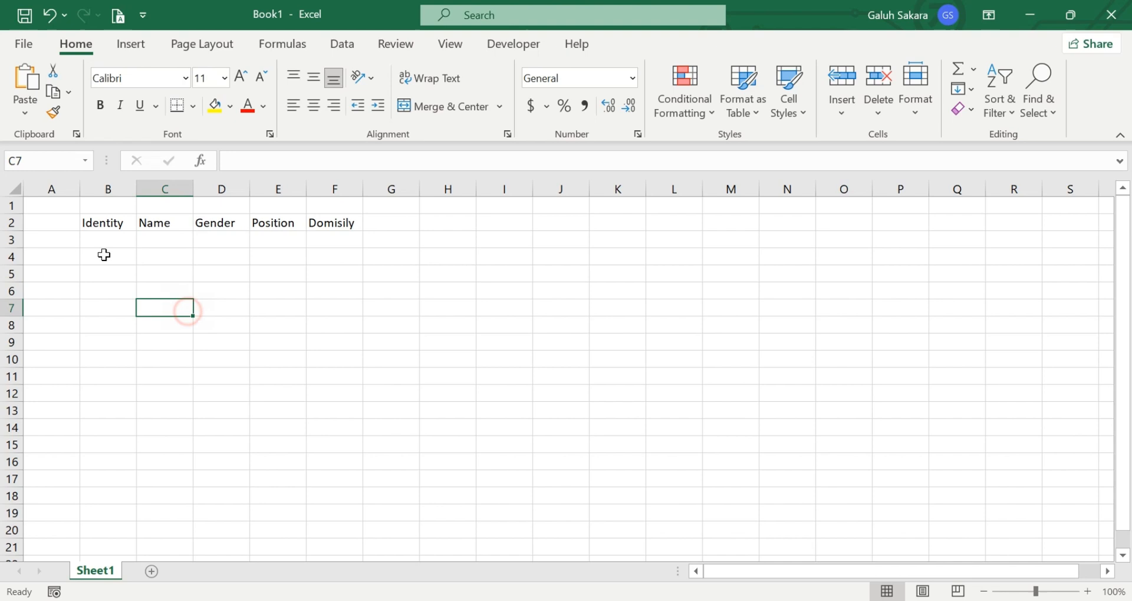
click(124, 189)
drag(200, 208, 419, 189)
drag(370, 329, 370, 335)
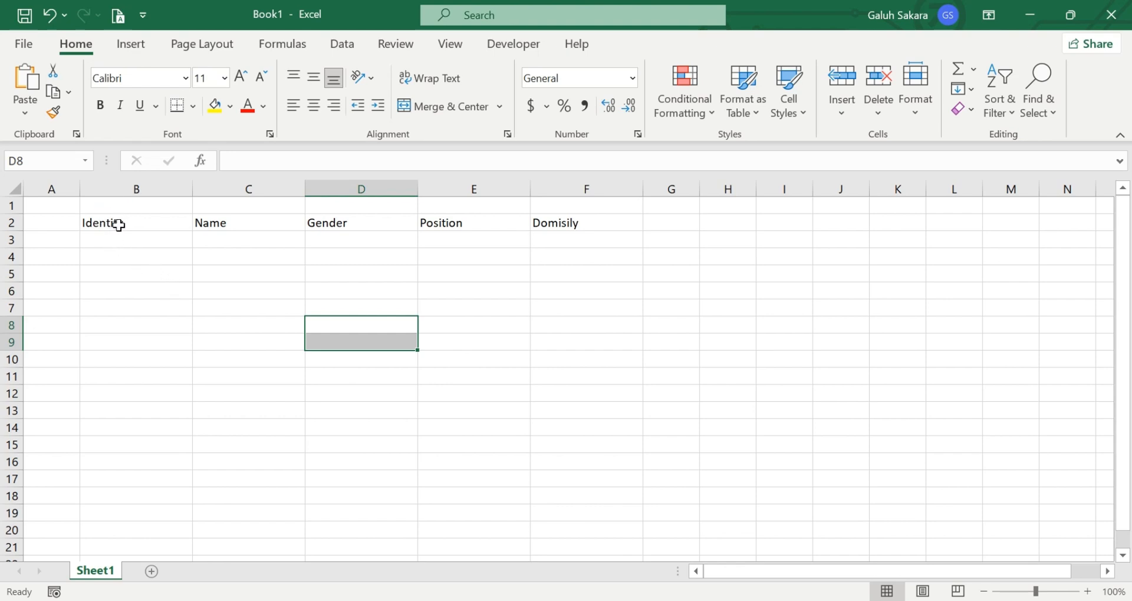
Step: Format the header range B2:F2 as a table with a blue Medium style, marking that the table has headers
drag(118, 225, 594, 222)
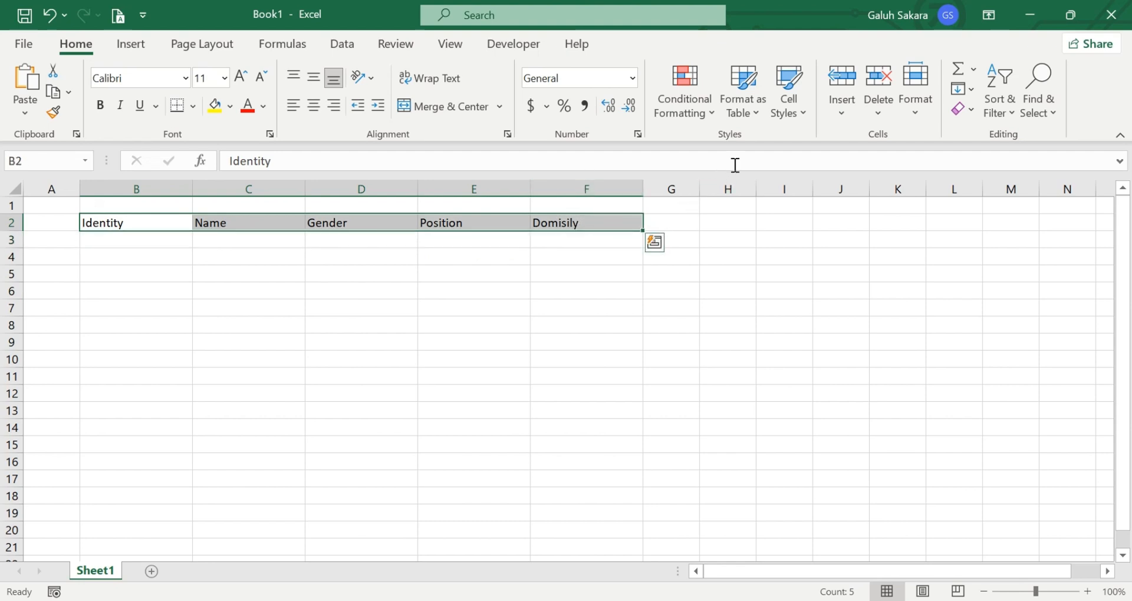
click(749, 112)
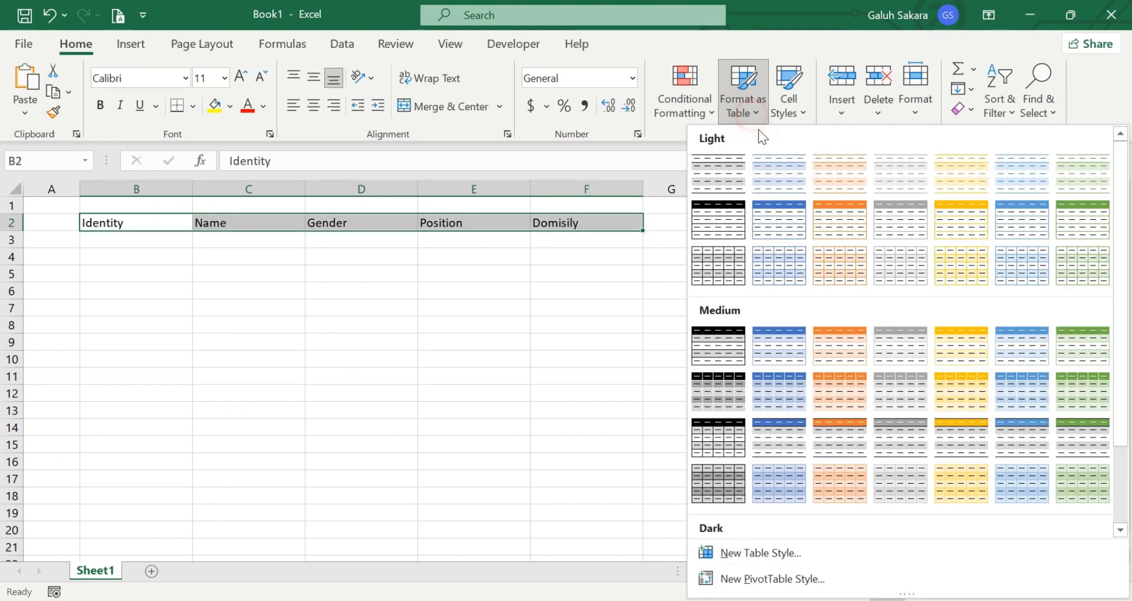
click(776, 357)
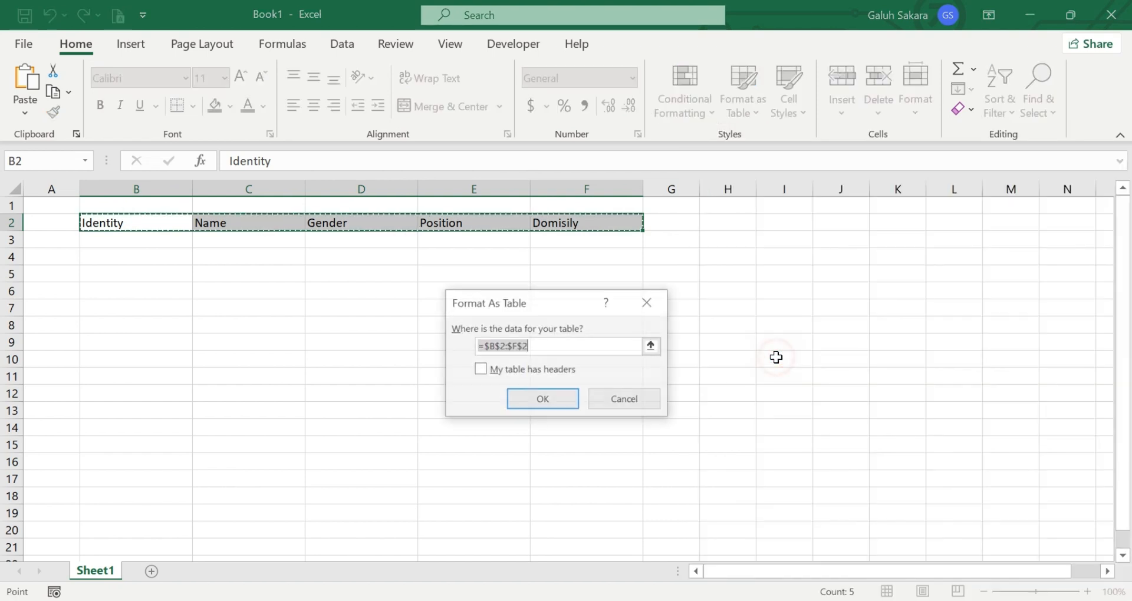
click(481, 370)
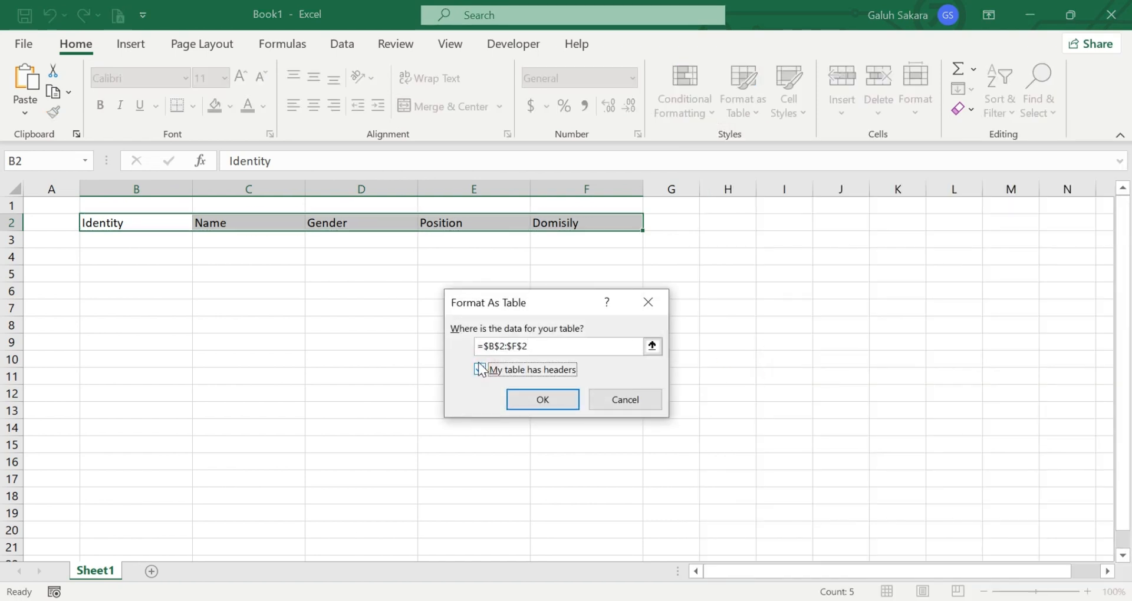
click(535, 399)
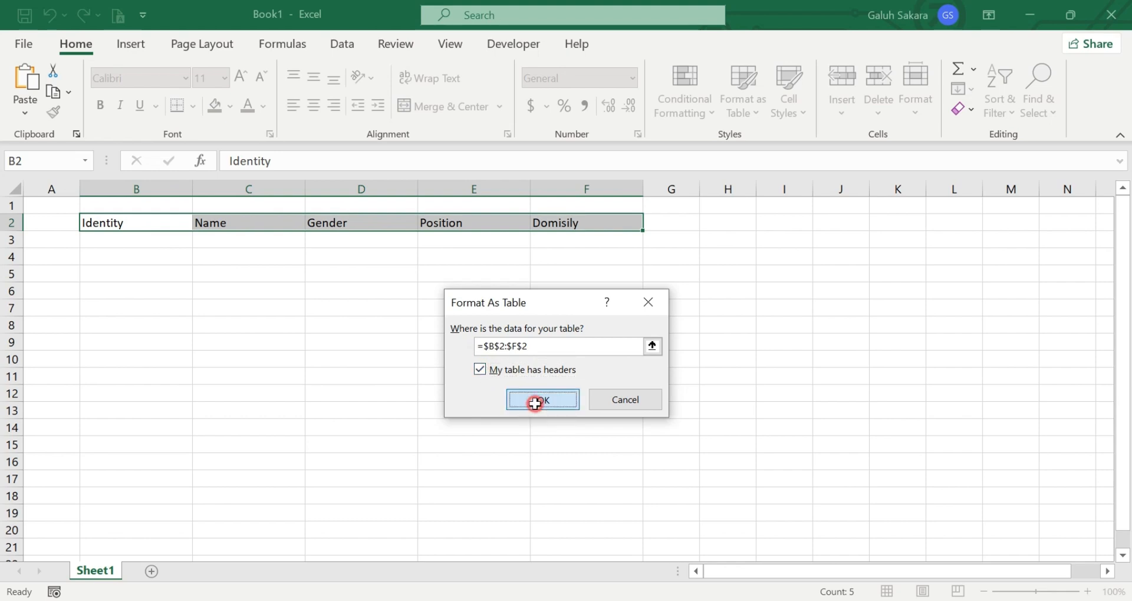
click(295, 367)
Step: Center the contents of columns B through F horizontally
drag(139, 185, 610, 216)
click(314, 106)
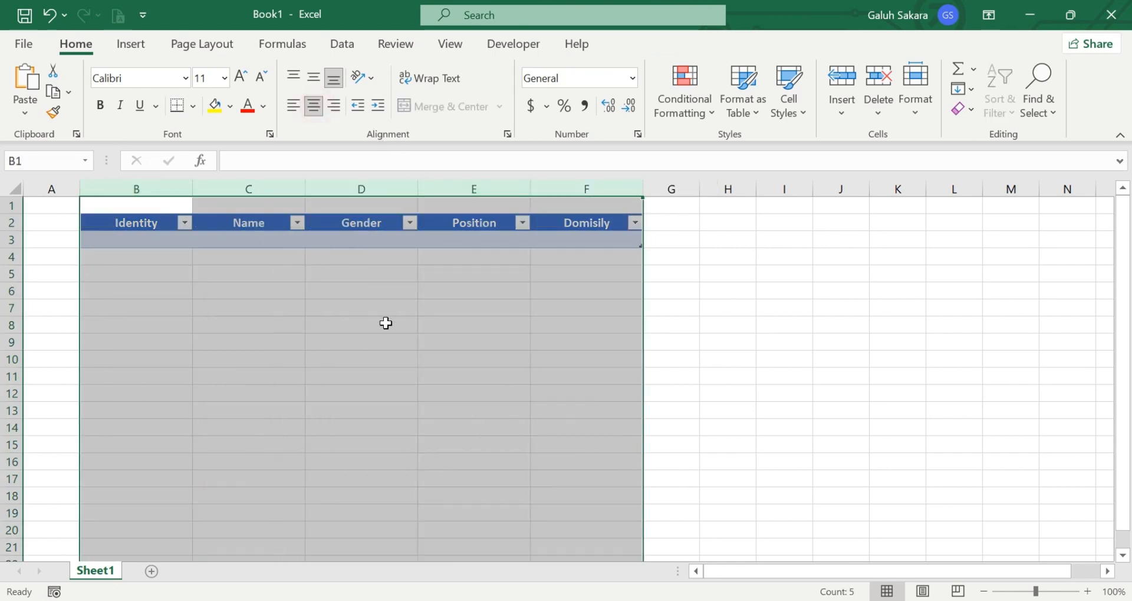
drag(389, 342, 395, 357)
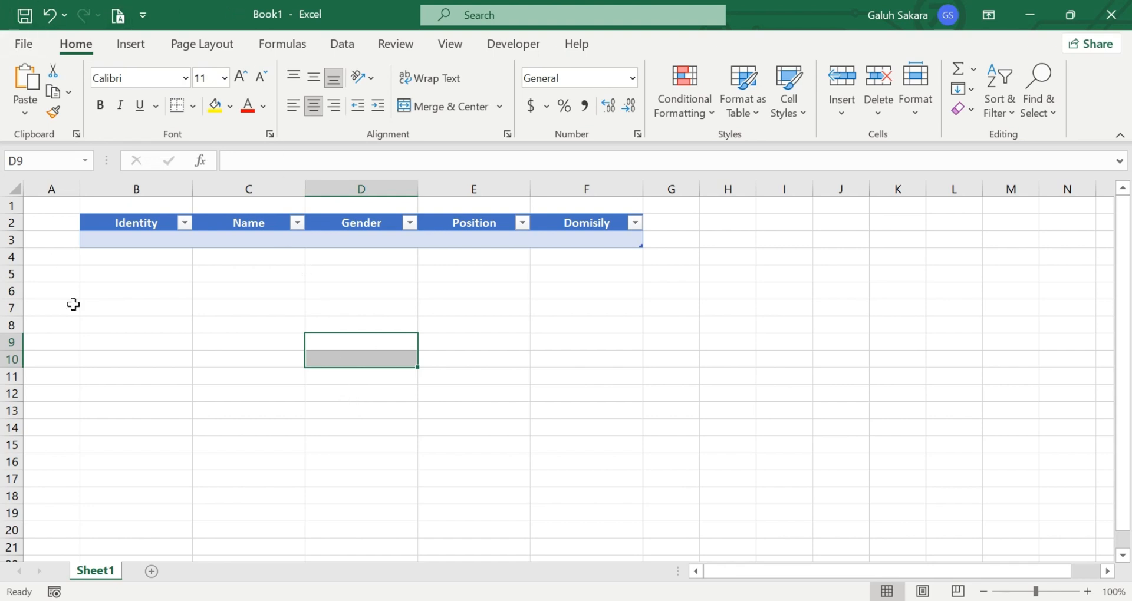
Step: Select the Identity header cell and open the Quick Access Toolbar customization options
click(126, 224)
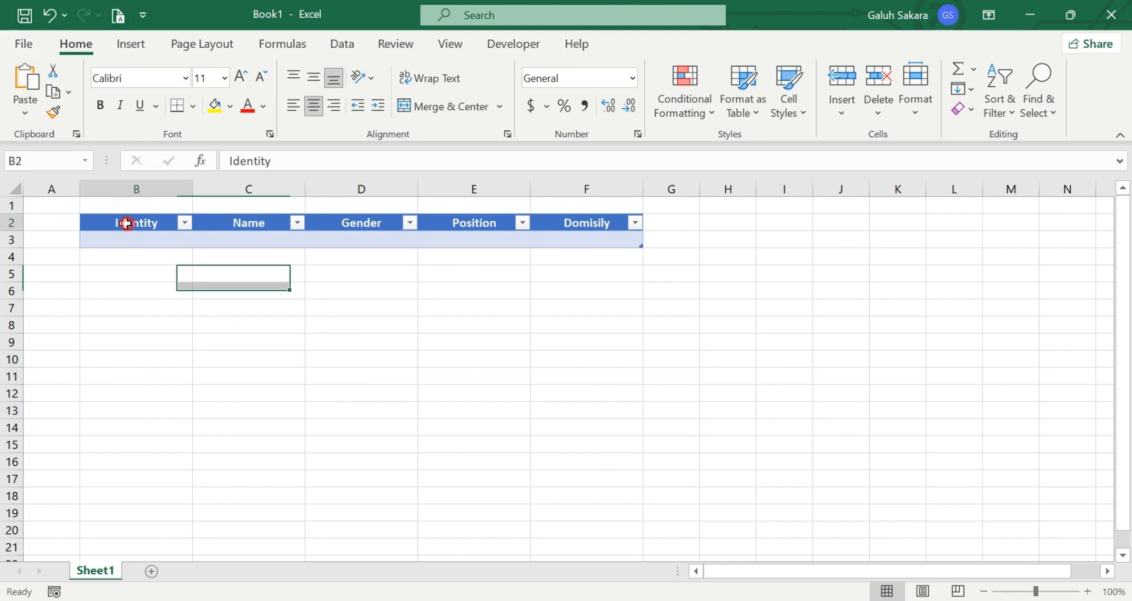
click(23, 44)
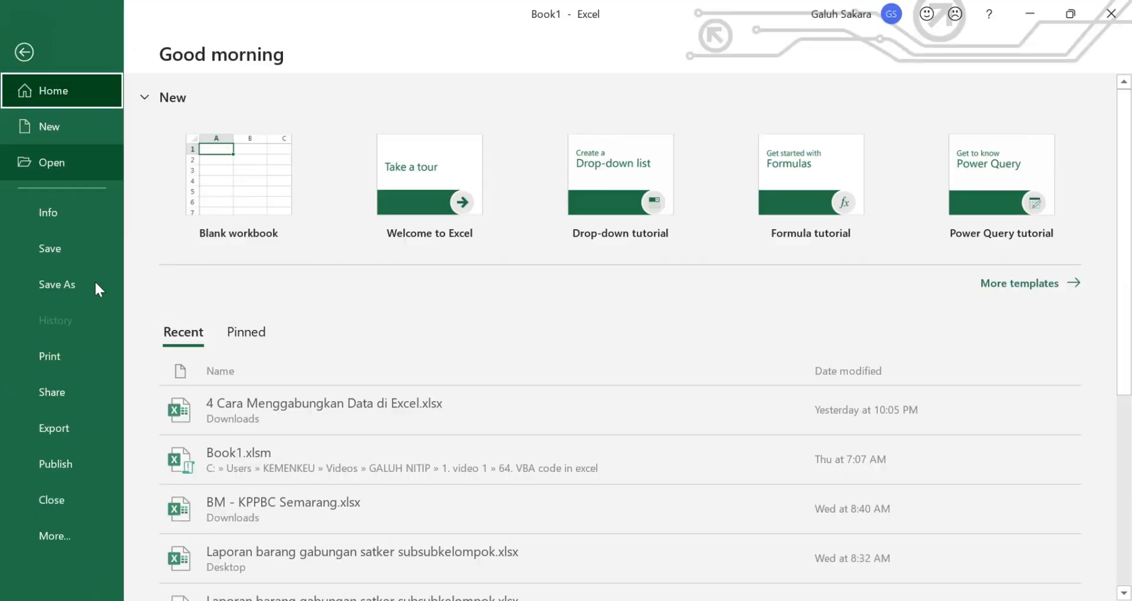
click(82, 536)
key(Escape)
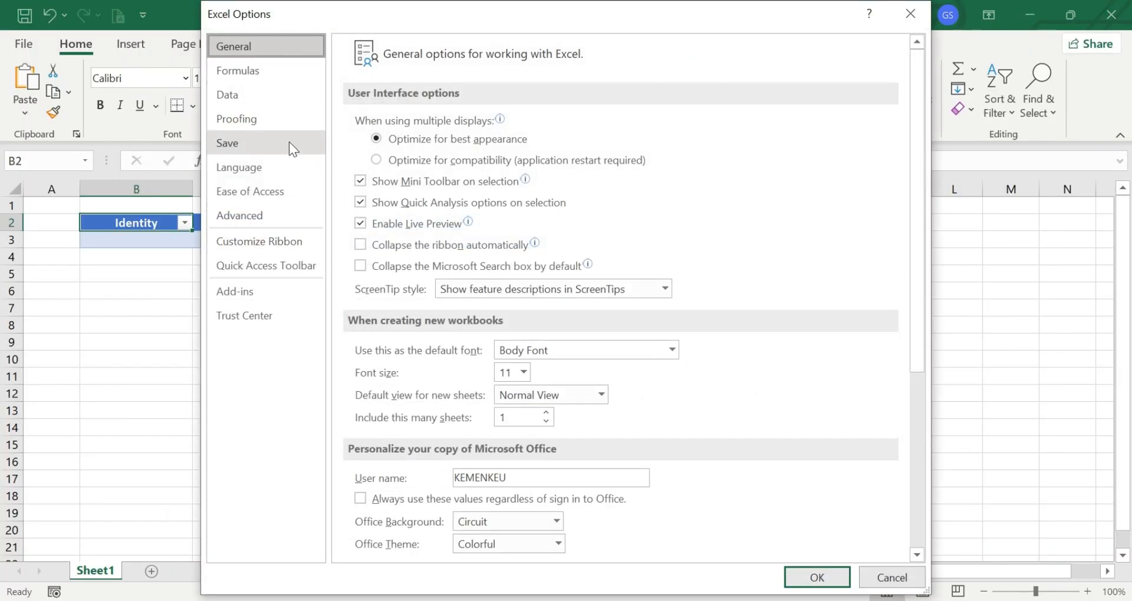
click(287, 272)
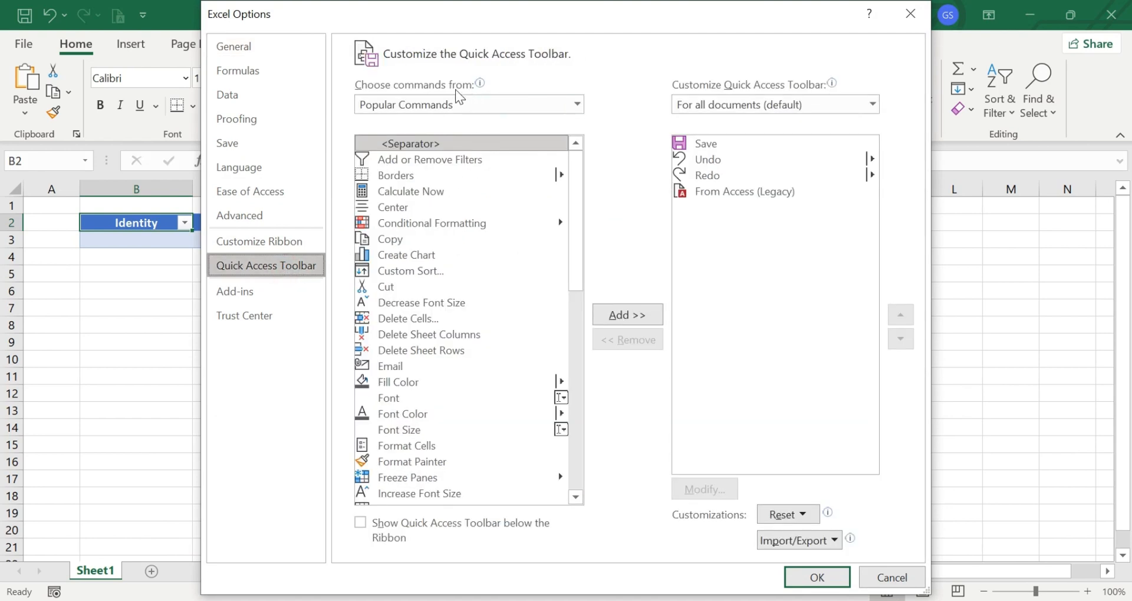
Step: Add the Form... command from Commands Not in the Ribbon to the Quick Access Toolbar and apply the options
click(578, 105)
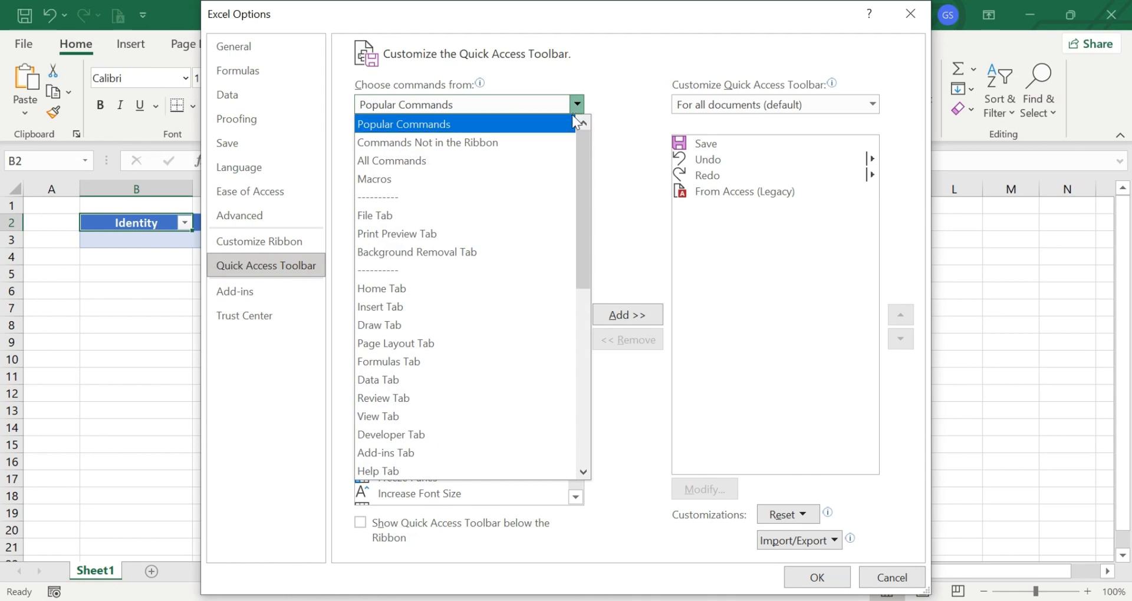
click(515, 152)
scroll(458, 281, down, 5)
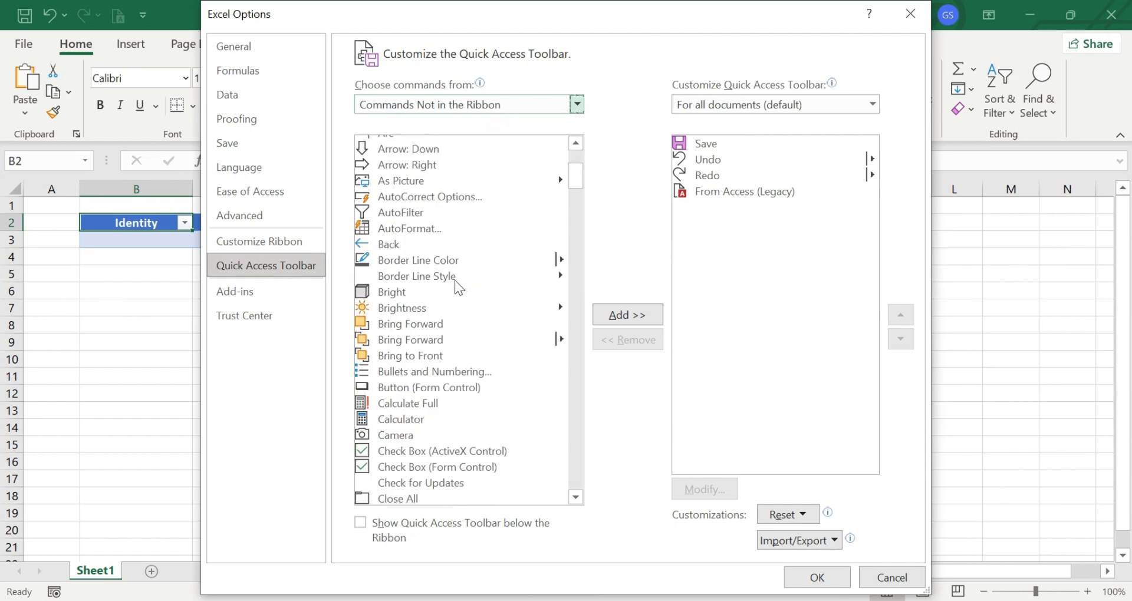
scroll(454, 280, down, 13)
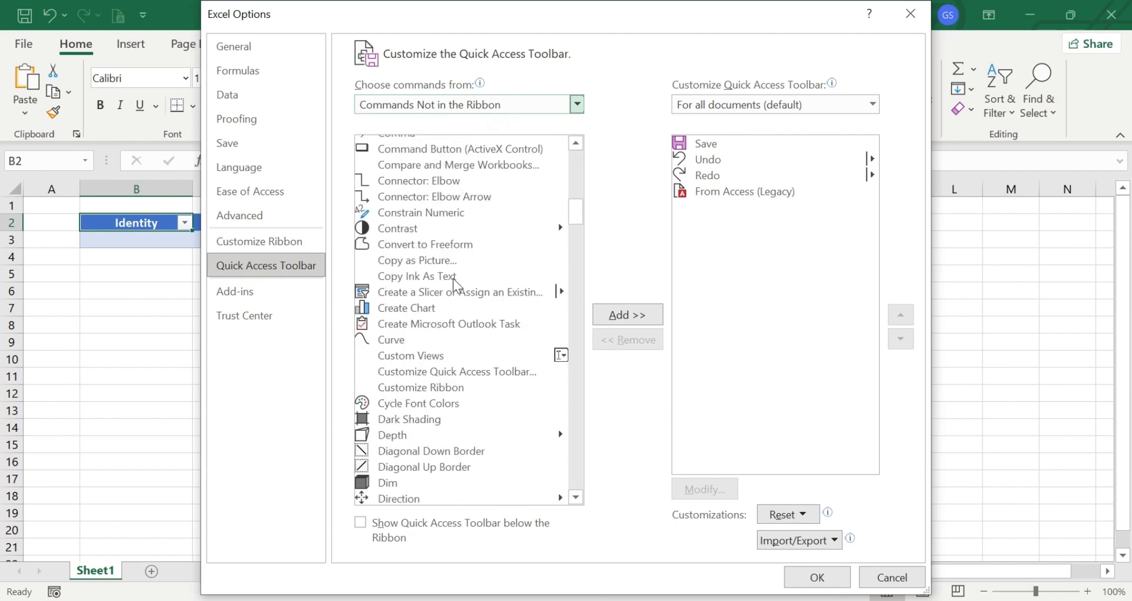
scroll(455, 285, down, 10)
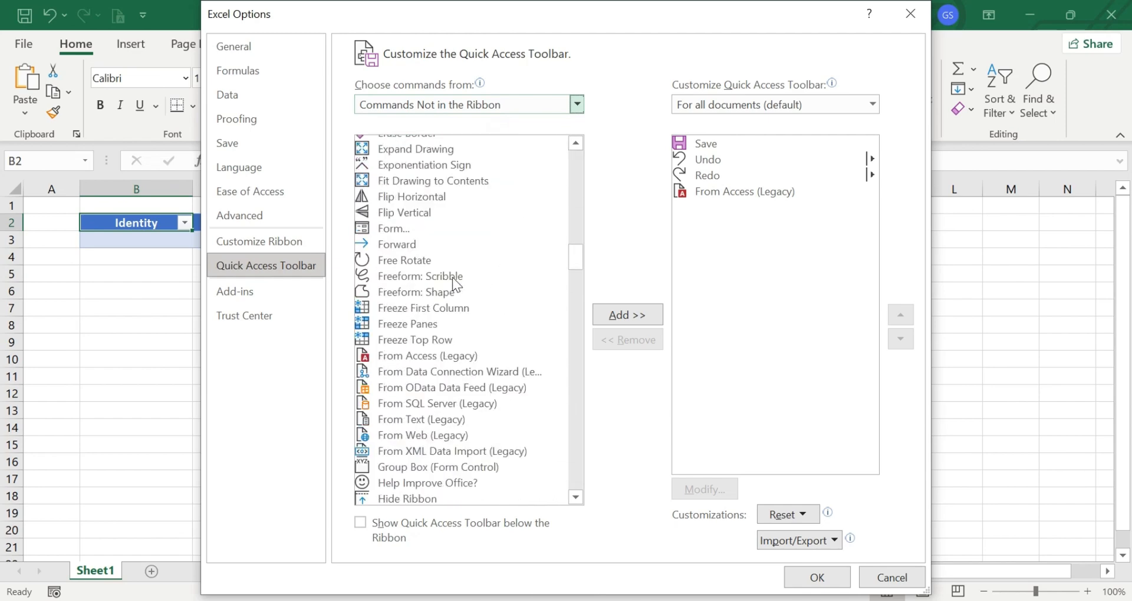
click(415, 229)
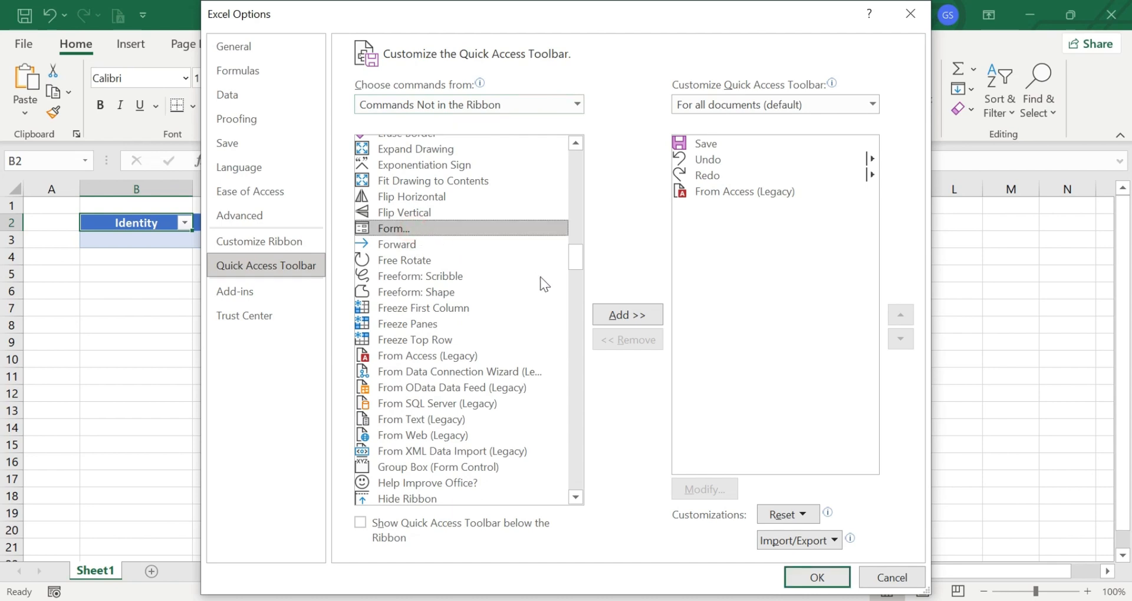
click(639, 313)
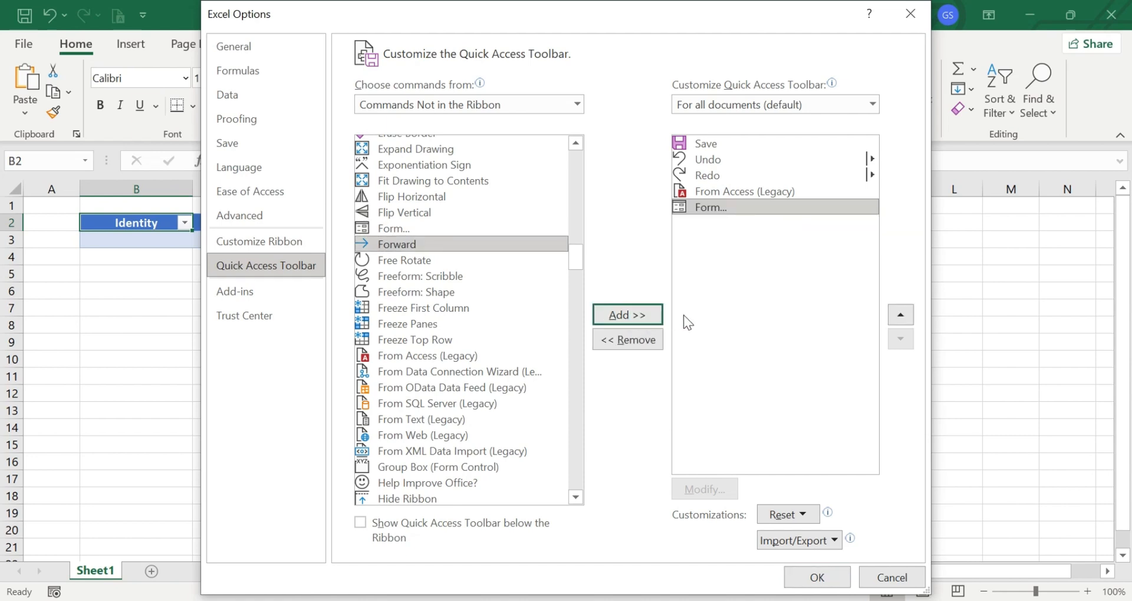
click(817, 578)
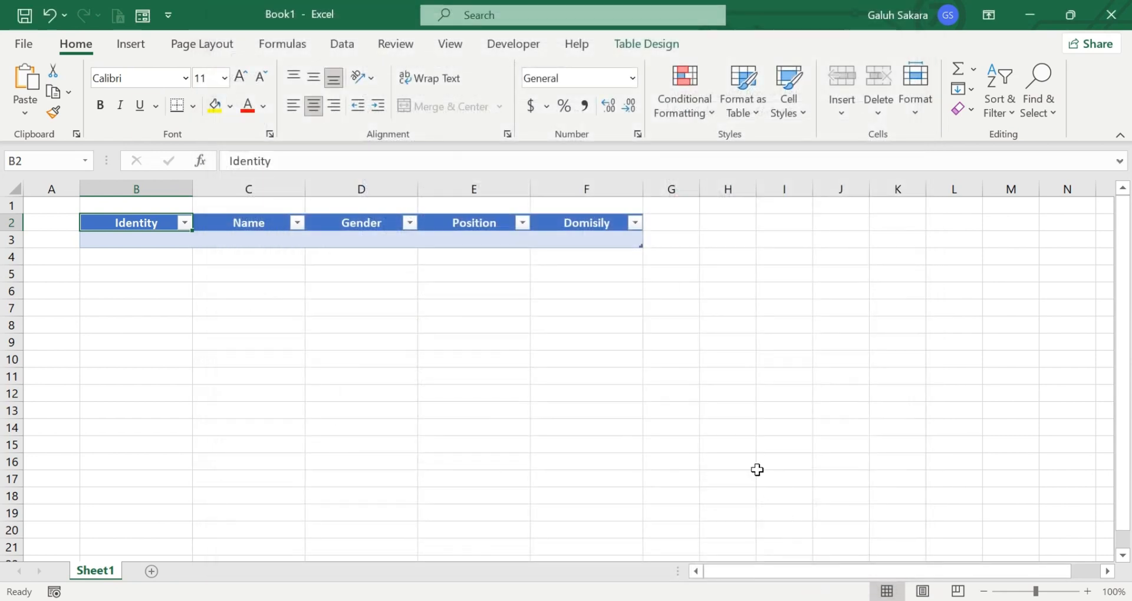
click(143, 17)
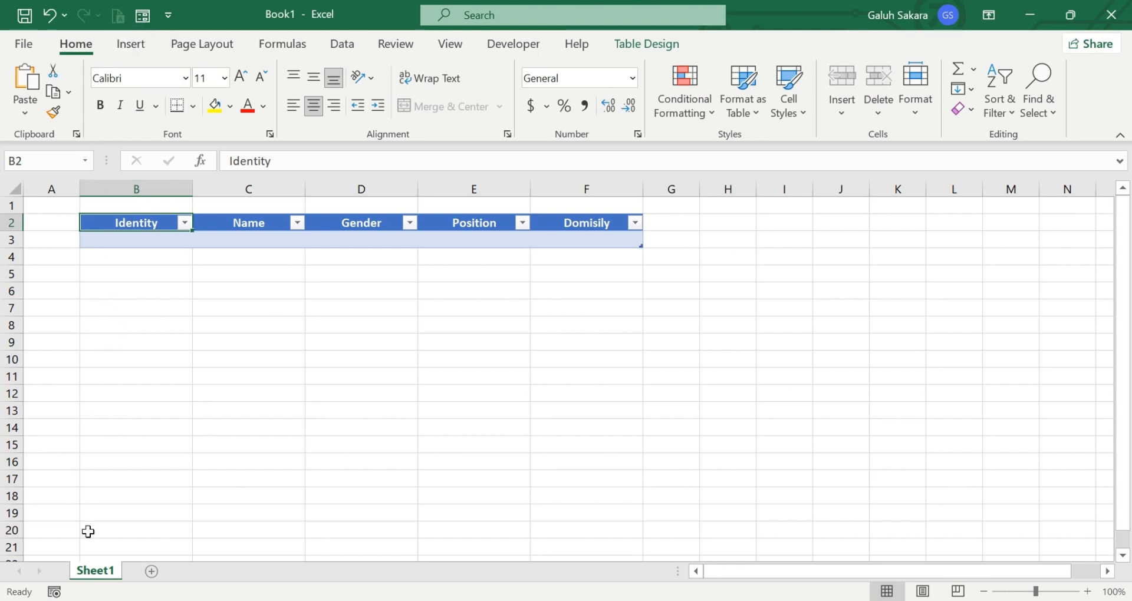
Step: Rename the worksheet Sheet1 as "Table Input"
right_click(107, 570)
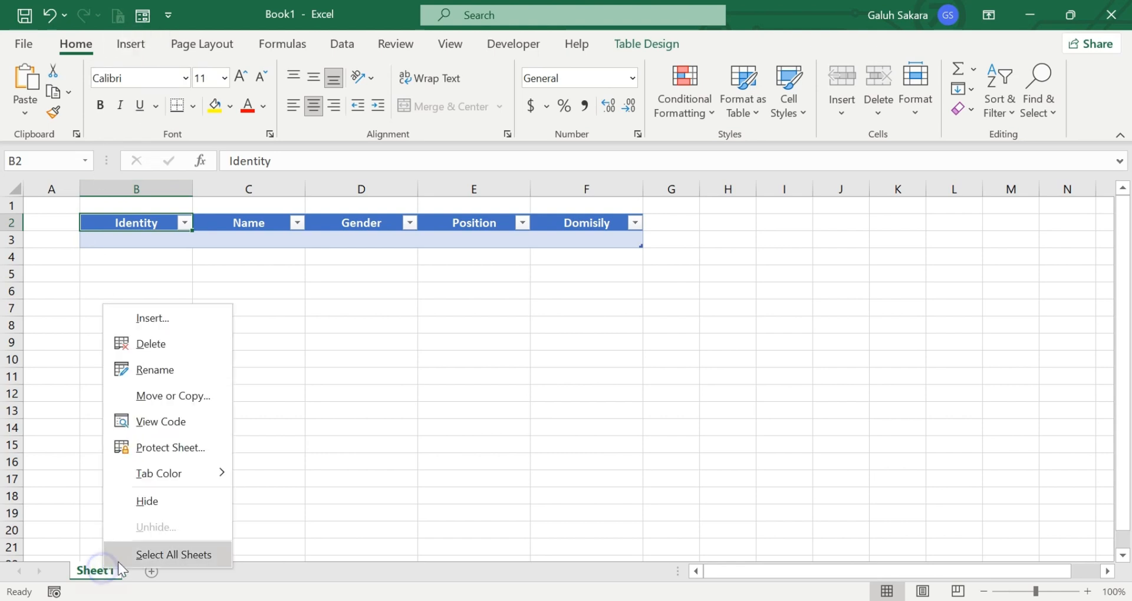
click(173, 370)
text(Tab)
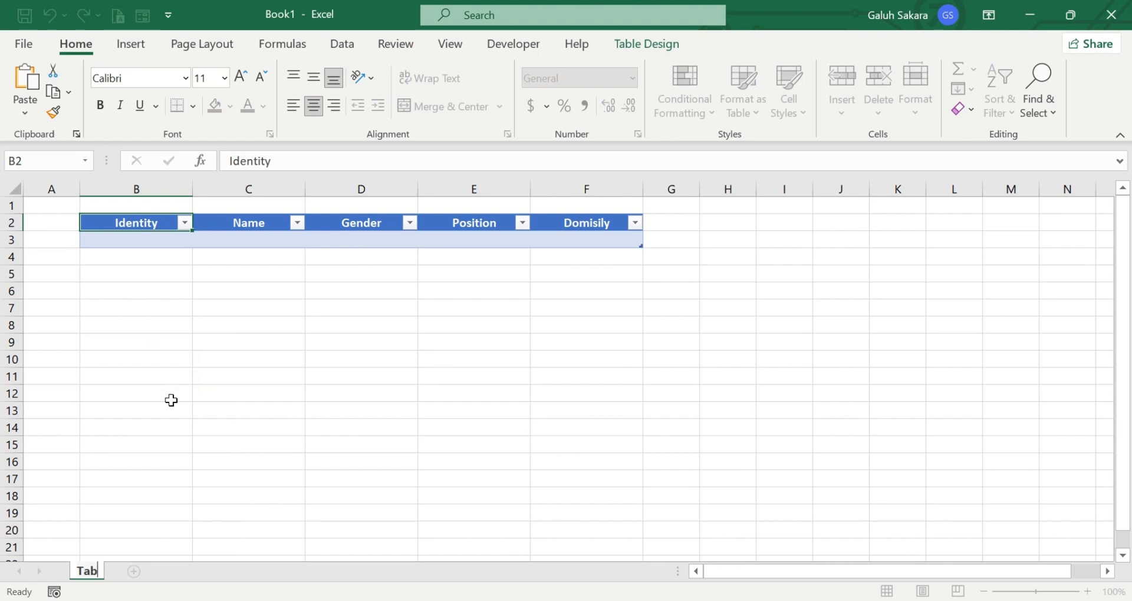
text(le Input)
key(Return)
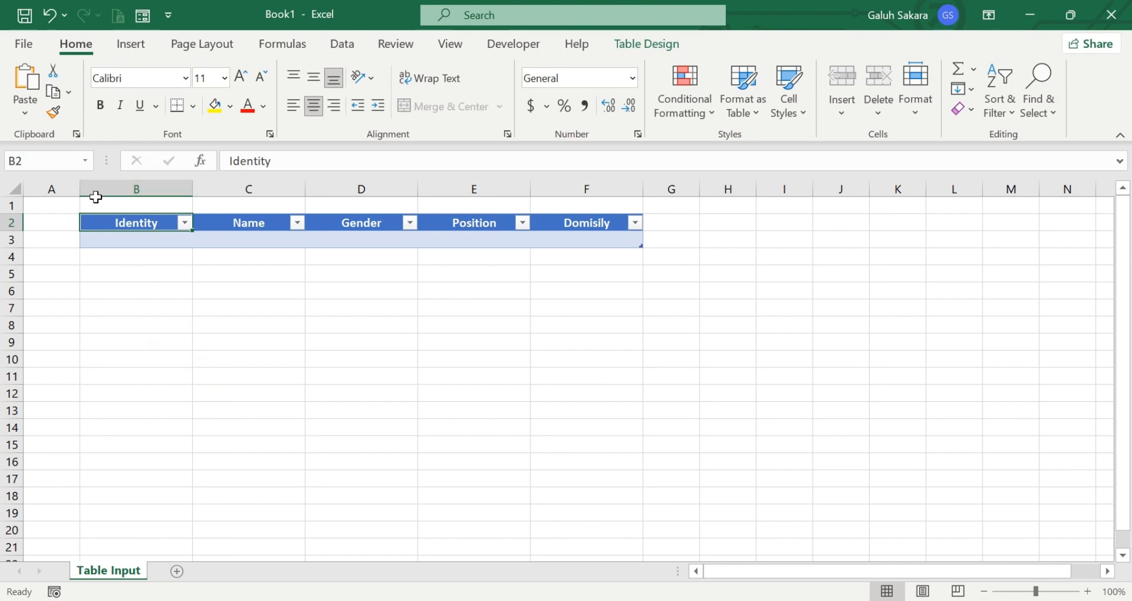
Step: Open the data form and add a record with Identity 1, the employee's name, Gender Male, Position General Manager and Domisily Washington
click(139, 16)
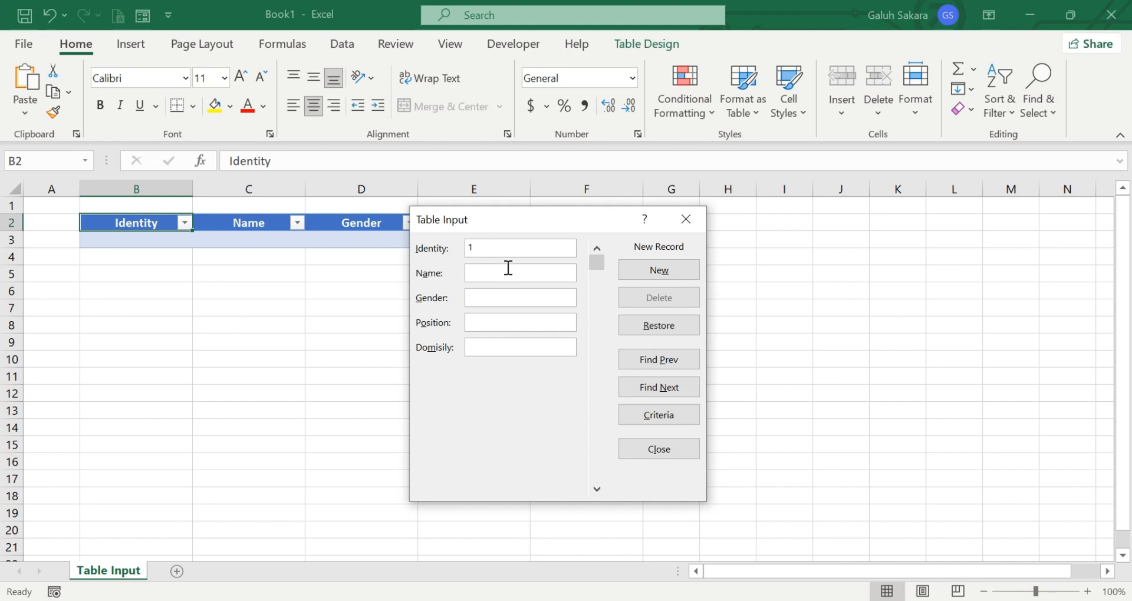
click(508, 269)
text(Aril)
key(Tab)
text(Male)
key(Tab)
text(General ManagerWa)
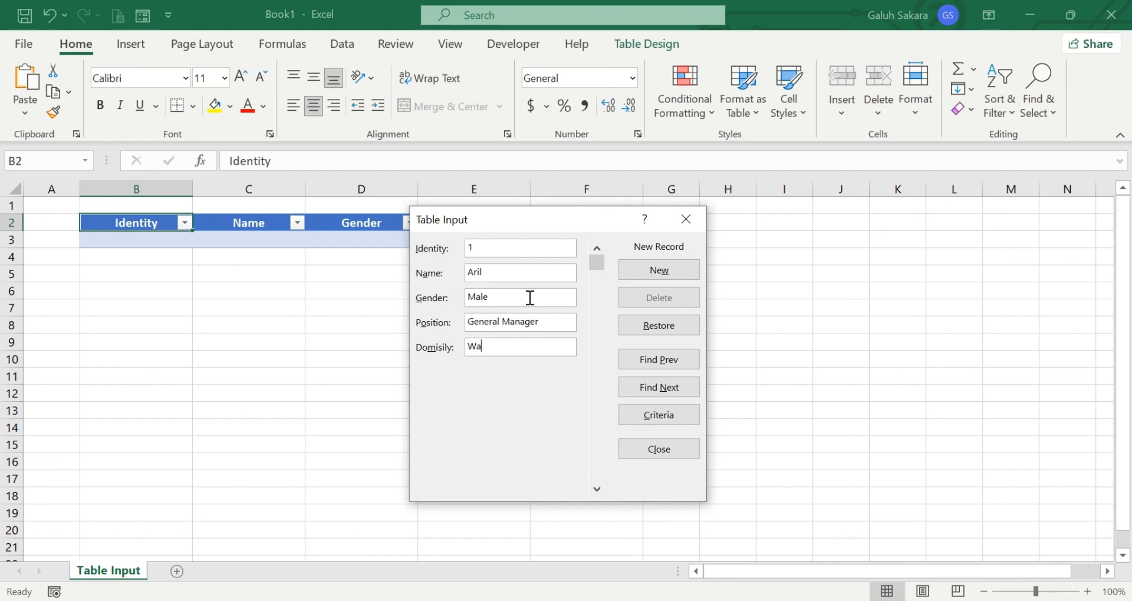
text(shington)
click(515, 298)
click(497, 268)
click(492, 241)
click(534, 346)
key(Return)
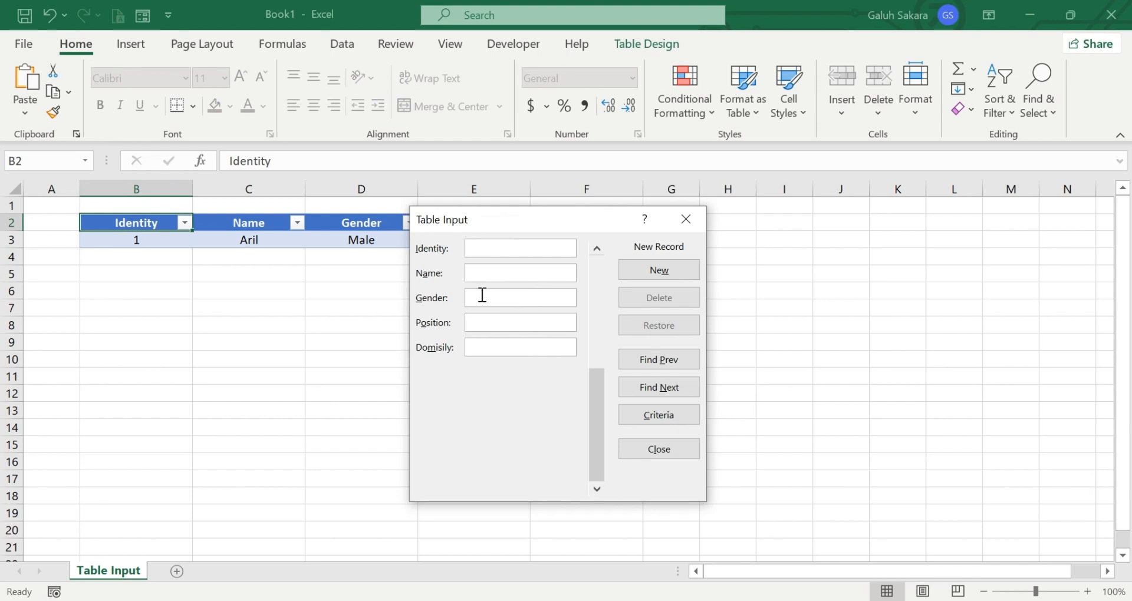
Step: Add a record with Identity 2, the employee's name, Gender Male, Position Accounting and Domisily Washington
text(2)
key(Tab)
text(Boim)
text(Male)
key(Tab)
text(Accpunting)
click(487, 322)
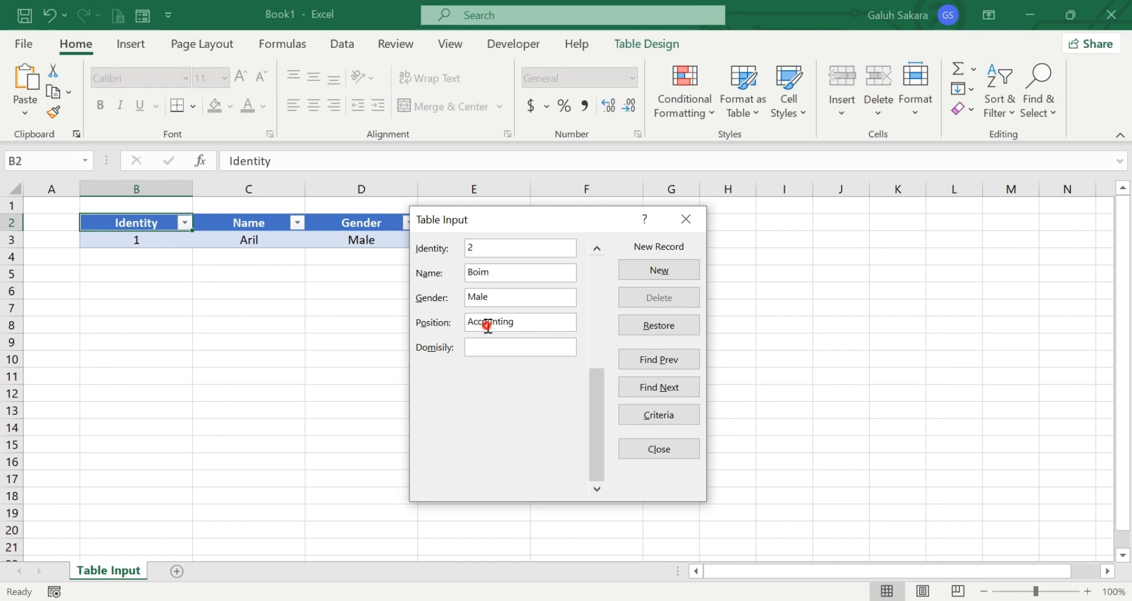
key(BackSpace)
text(o)
text(Wa)
text(sh)
text(ington)
key(Return)
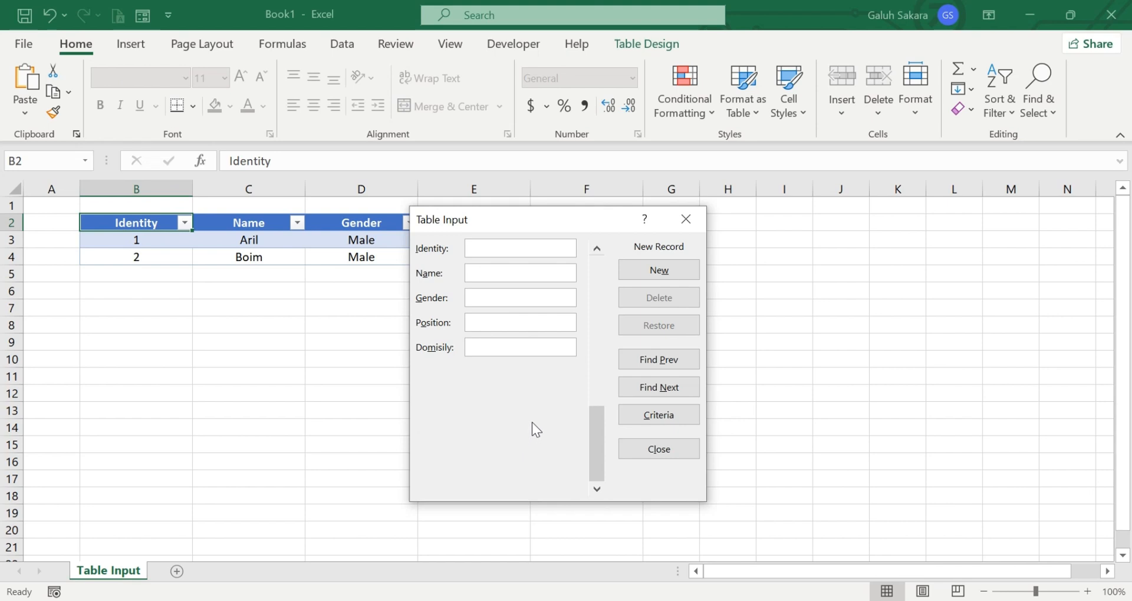
Step: Add a record with Identity 3, the employee's name, Gender Female, Position Purchasing and Domisily Washington
text(3)
text(Cessa)
key(Tab)
text(Female)
key(Tab)
text(Purchasing)
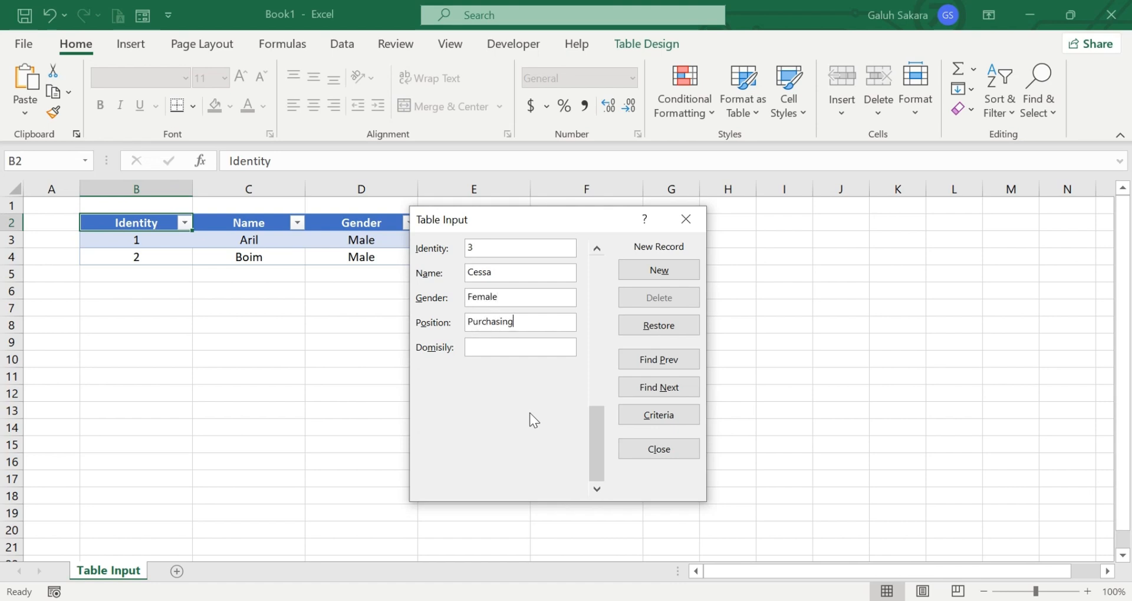
key(Tab)
text(Washington)
key(Return)
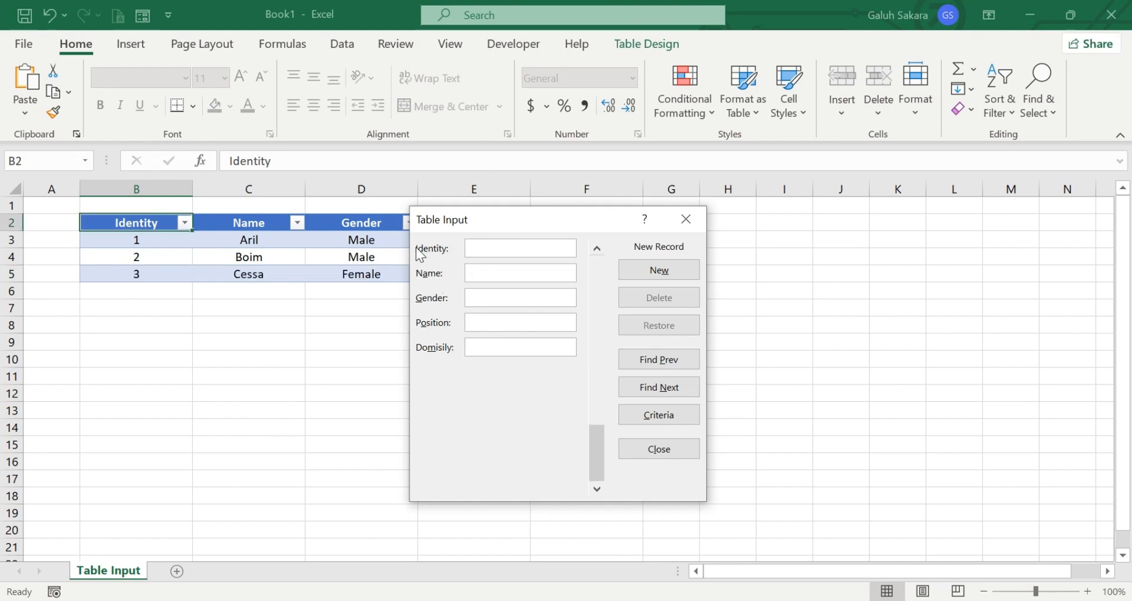
Step: Add a record with Identity 4, the employee's name, Gender Male, Position Security and Domisily New York
text(4)
click(506, 271)
text(Denny)
key(Tab)
text(Male)
key(Tab)
text(Security)
key(Tab)
text(New YOrk)
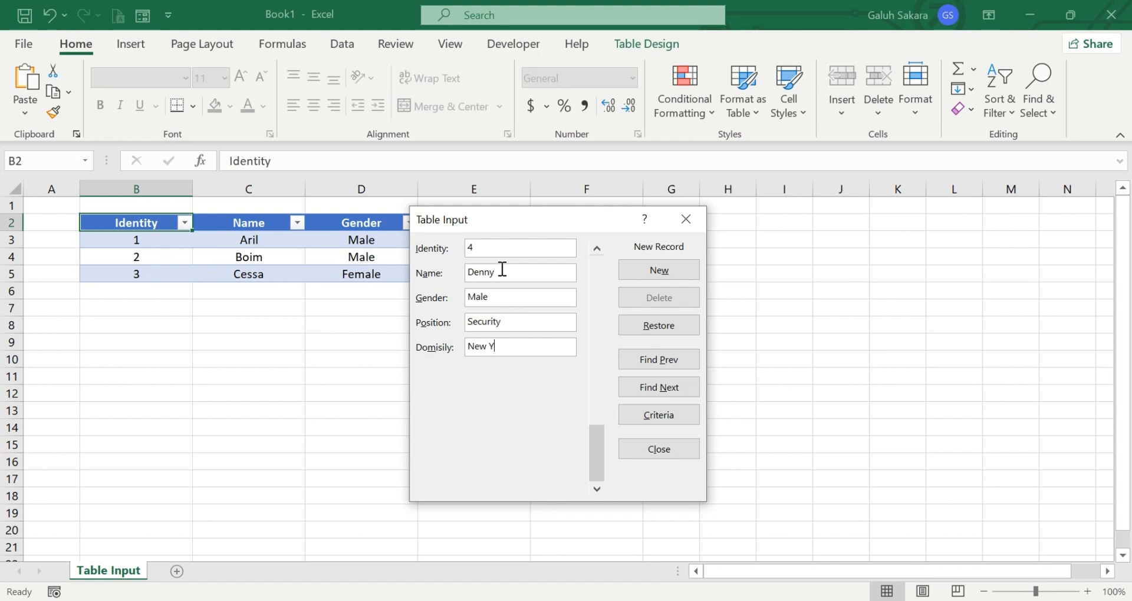
key(BackSpace)
key(BackSpace)
key(BackSpace)
text(ork)
key(Return)
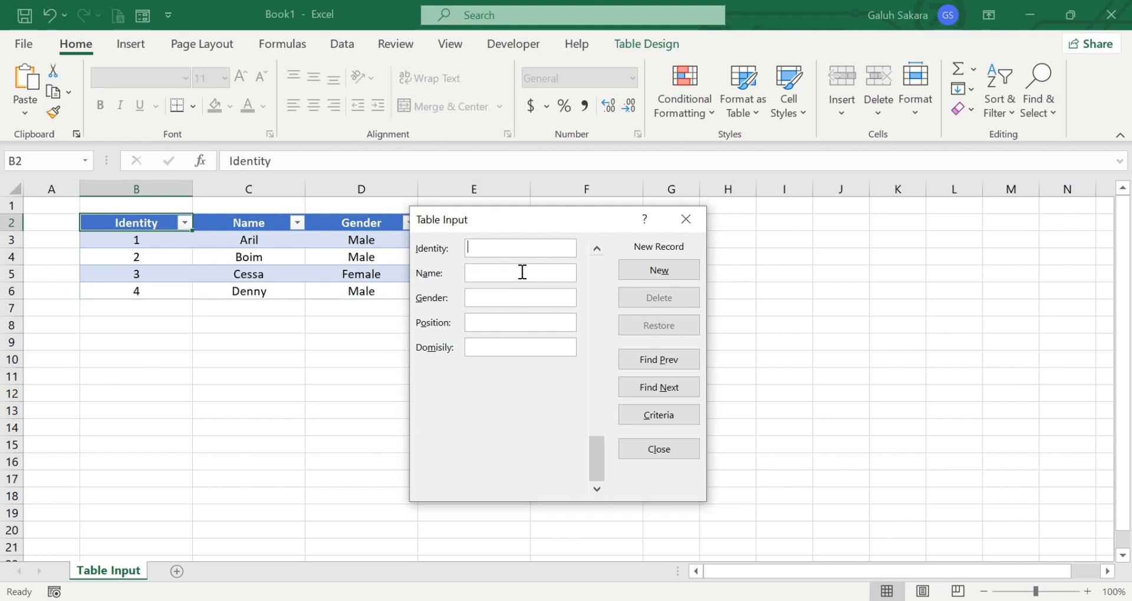
text(Elia)
click(522, 272)
text(Female)
key(Tab)
Step: Add a record with Identity 2, the employee's name, Gender Female, Position Sales and Domisily New York, and close the data form
drag(454, 248, 488, 248)
text(2)
key(Tab)
text(Elia)
text(Female)
text(Sales)
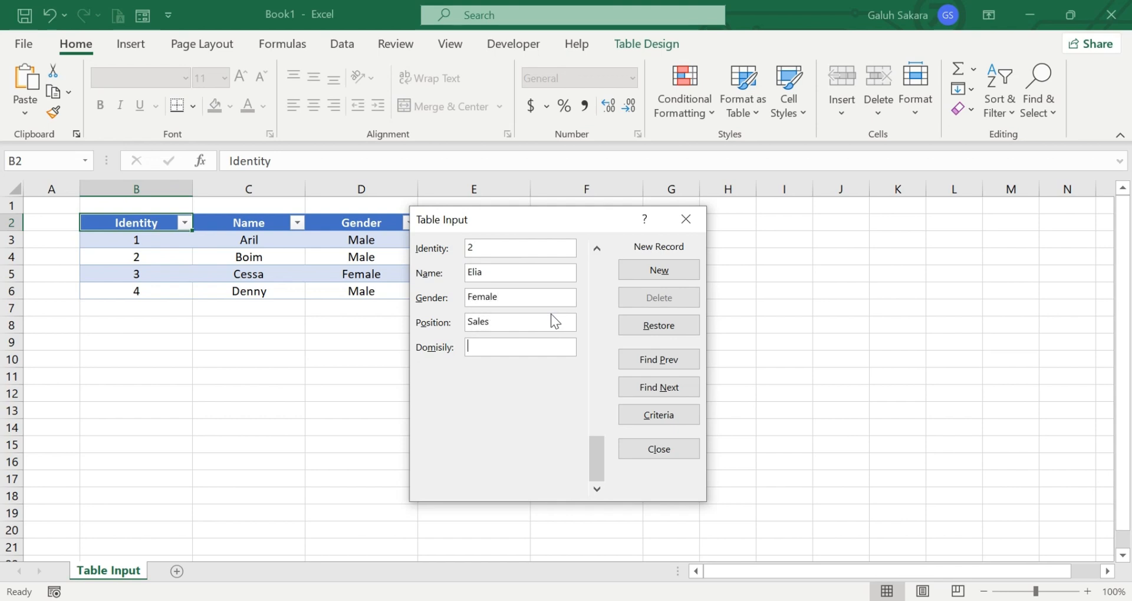
text(New York)
key(Return)
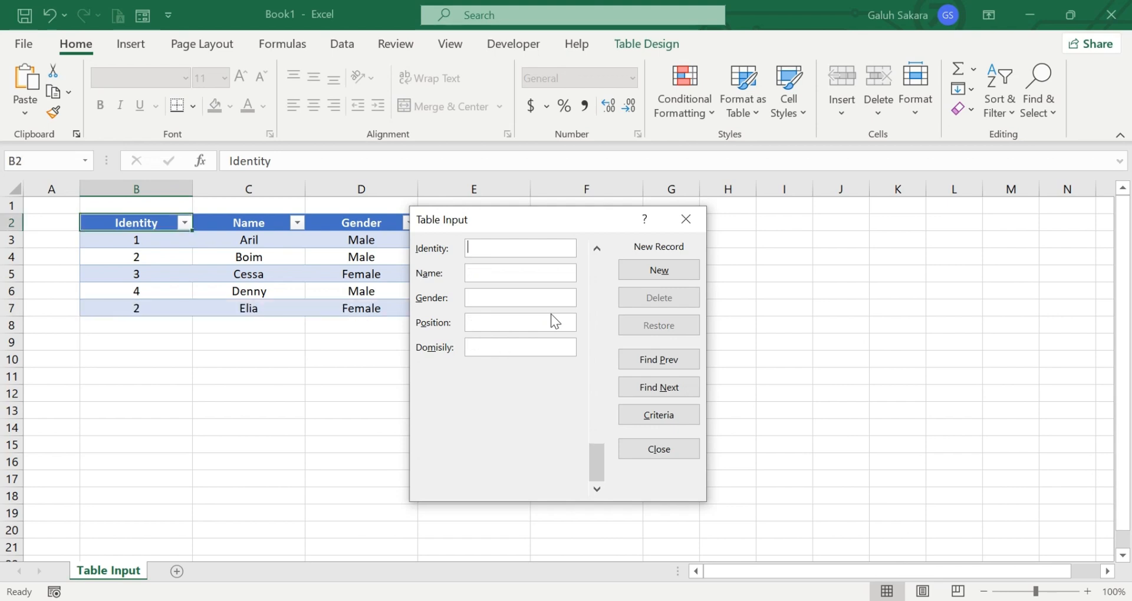
click(686, 219)
click(420, 408)
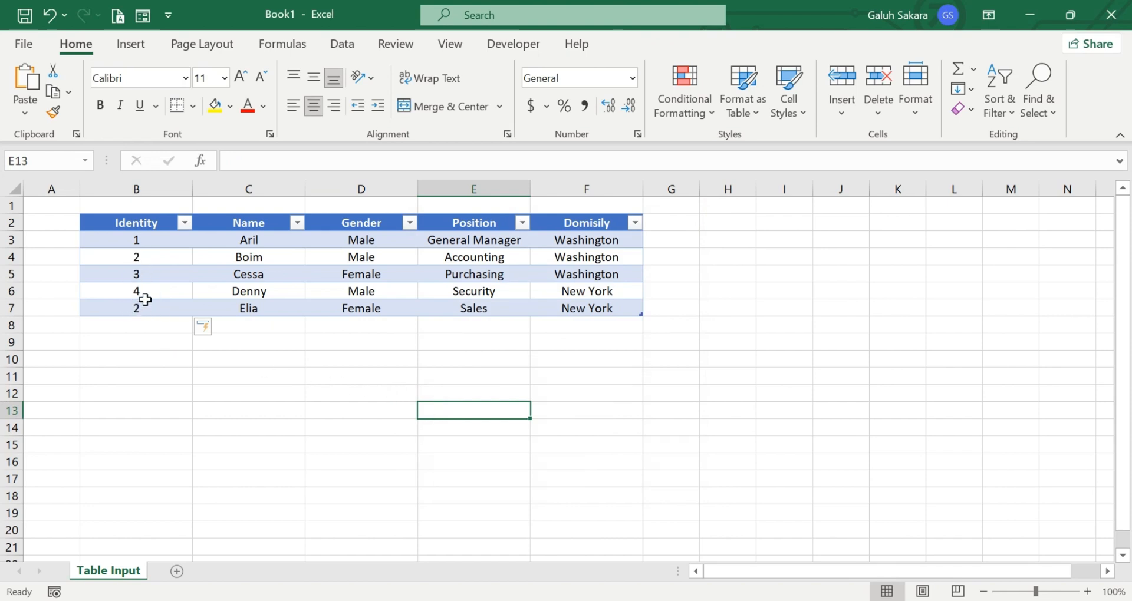
click(145, 18)
click(760, 285)
Step: Reopen the data form from a cell inside the table and set the General Manager record's Domisily to New York
click(106, 240)
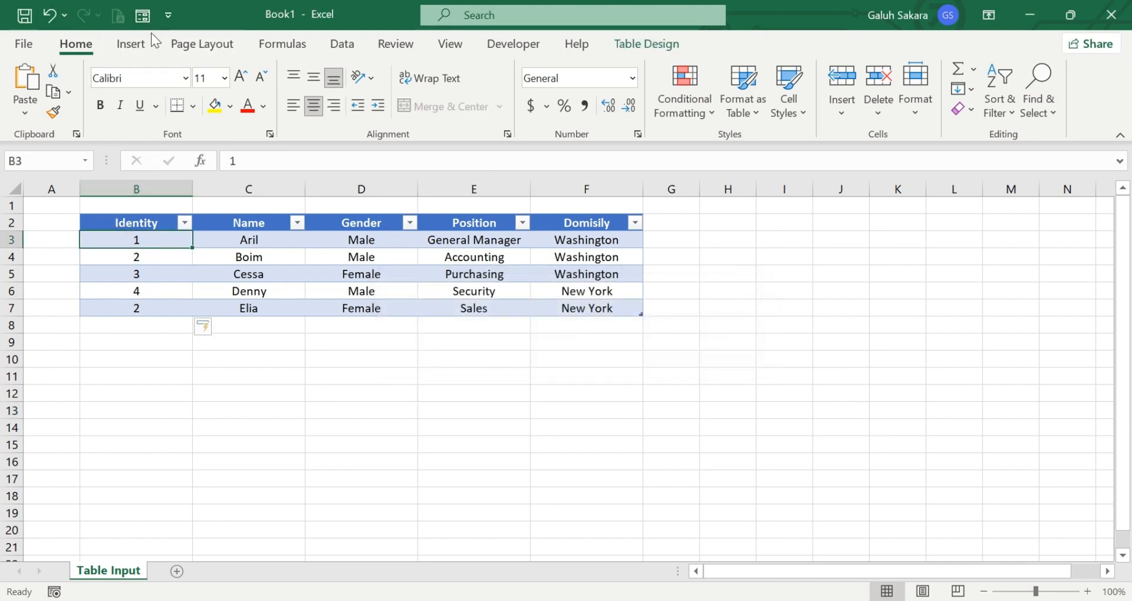
click(162, 308)
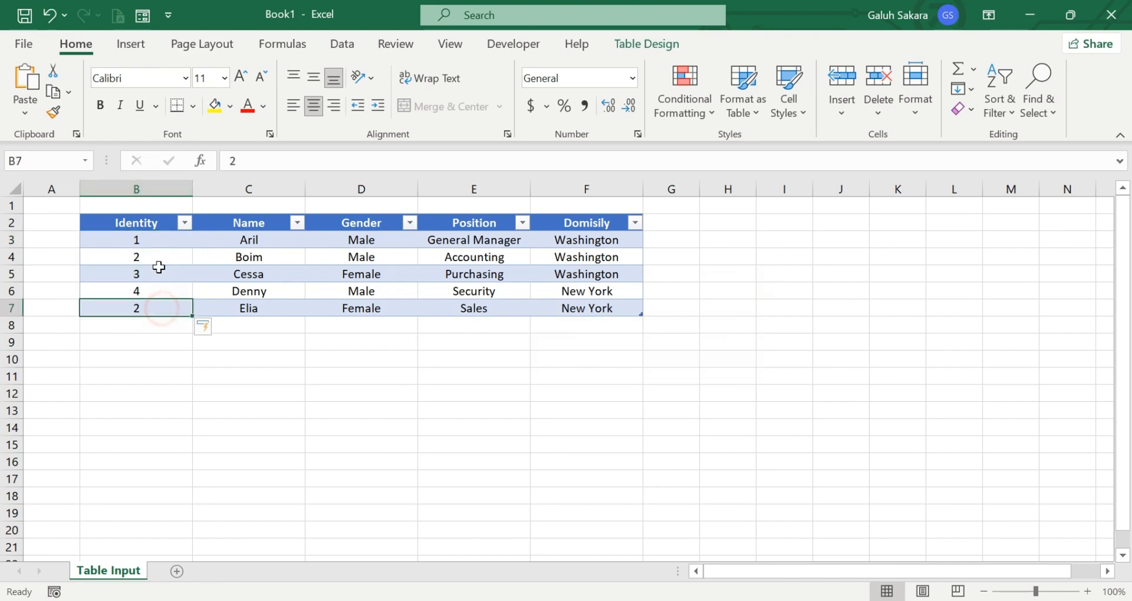
click(144, 16)
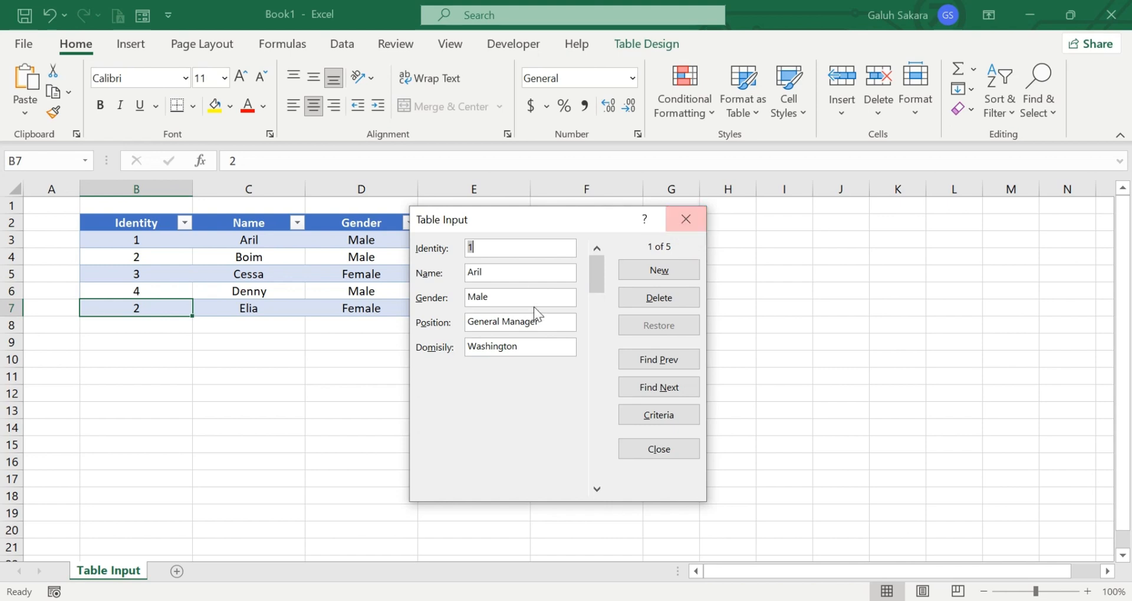
drag(526, 346, 439, 336)
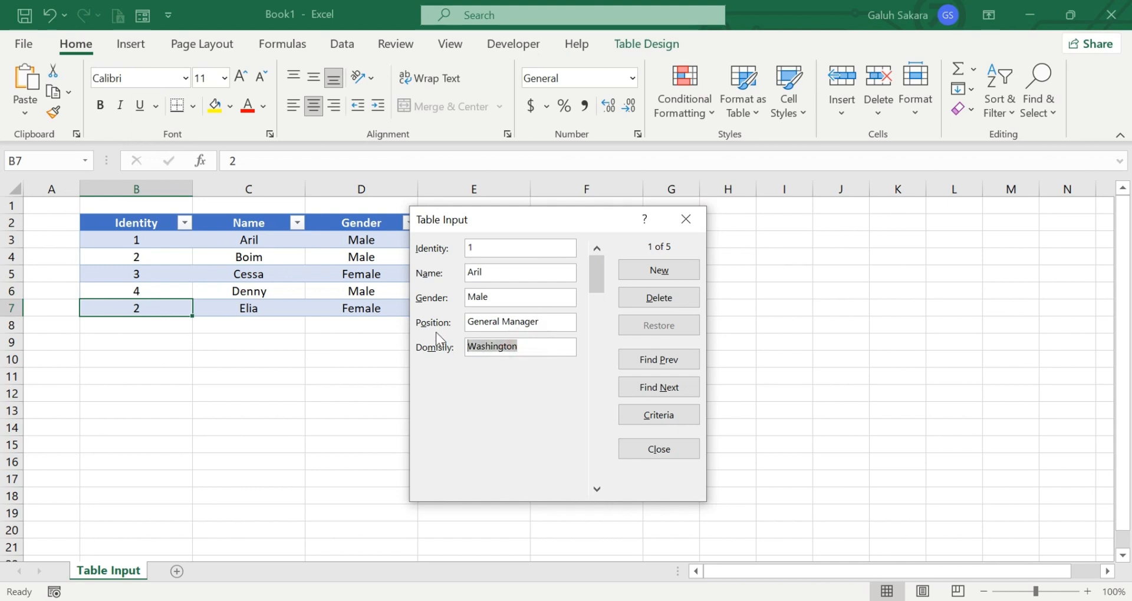
text(New Y)
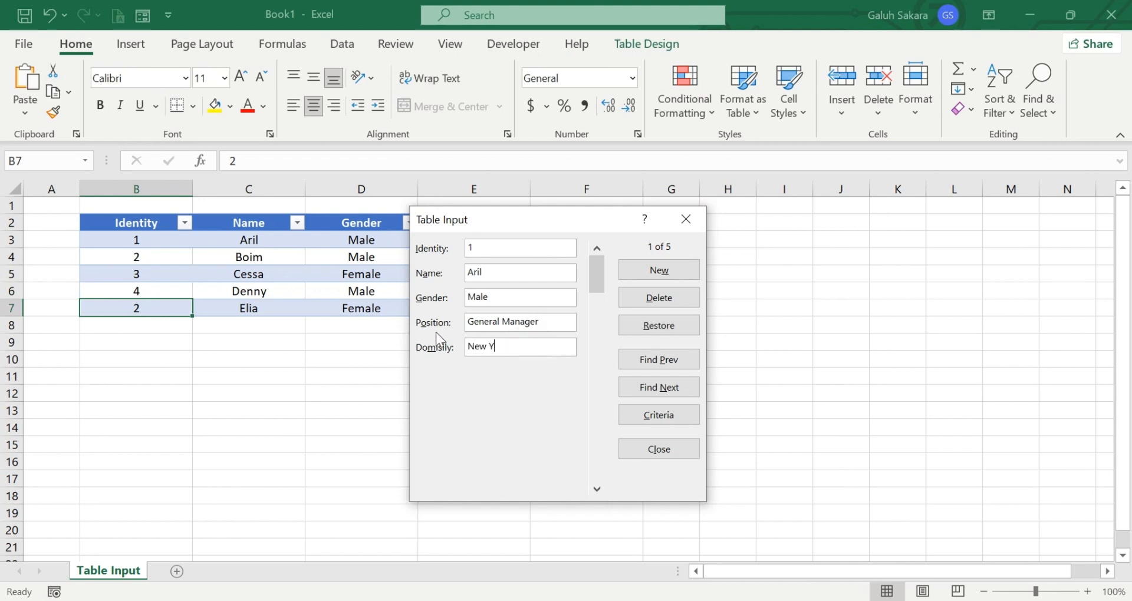
text(ork)
key(Return)
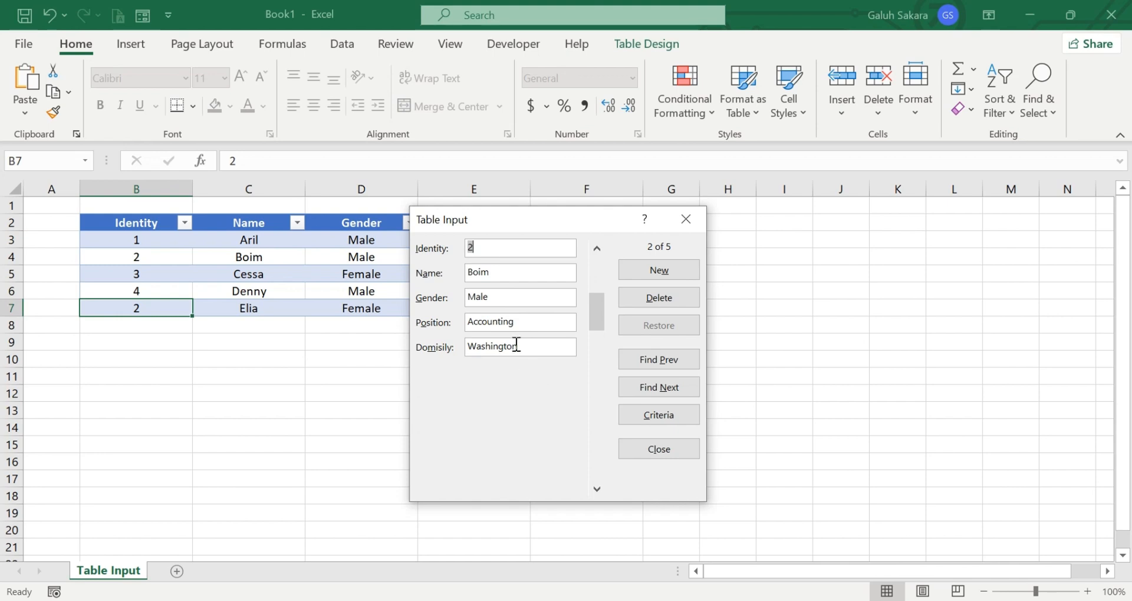
Step: Change the second record's Position to Accounting Staff and save the record
click(520, 322)
text(Staff)
drag(541, 220, 836, 174)
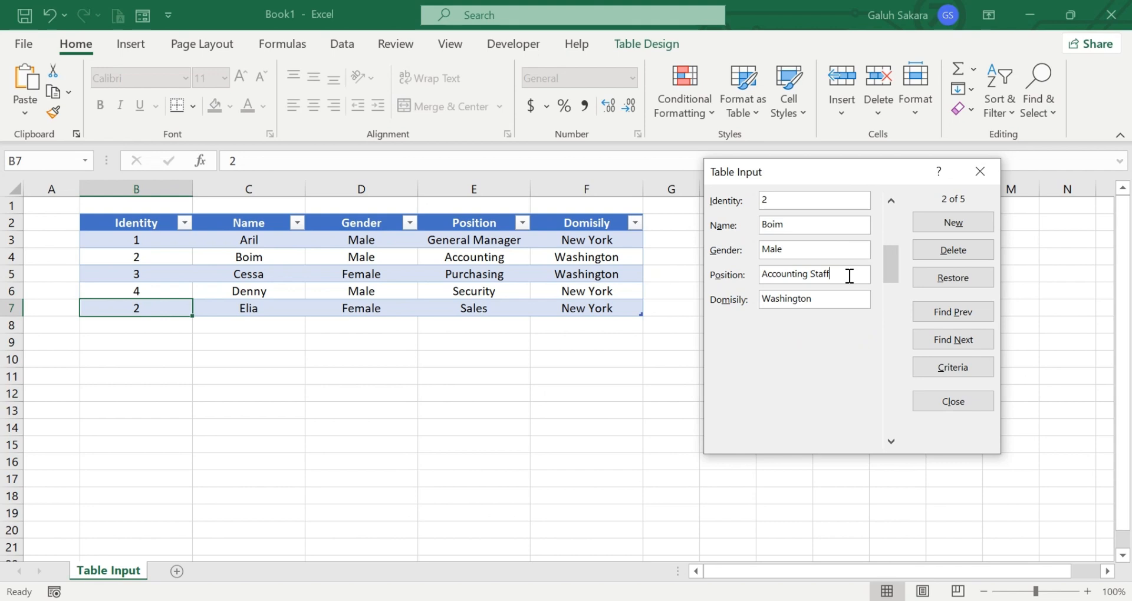
key(Return)
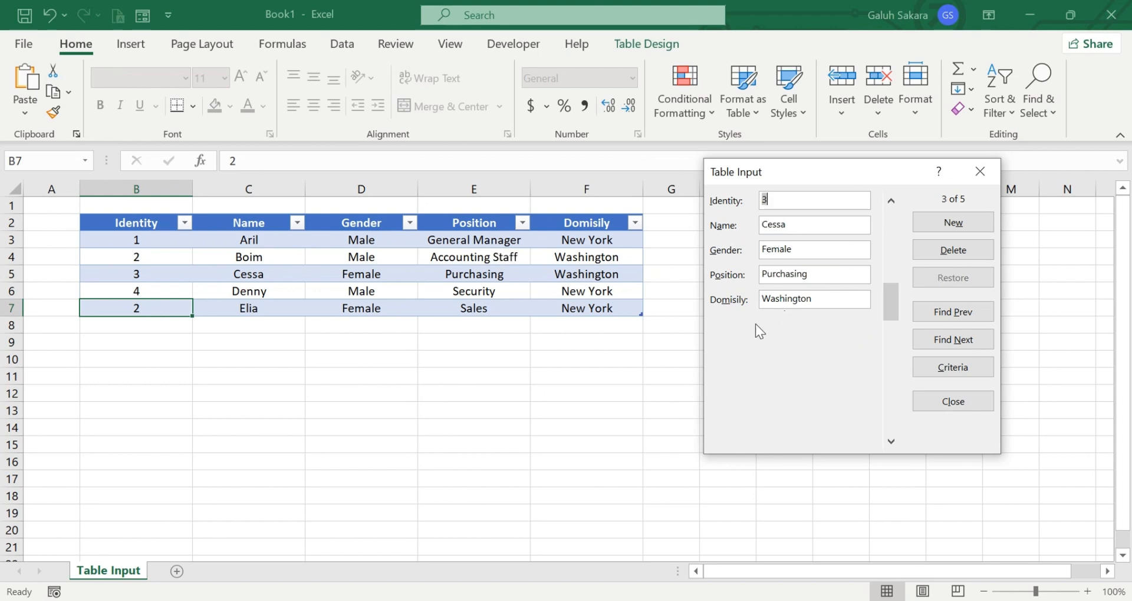
Step: Browse through the records to the last one, in Sales, and set its Identity to 5
click(935, 338)
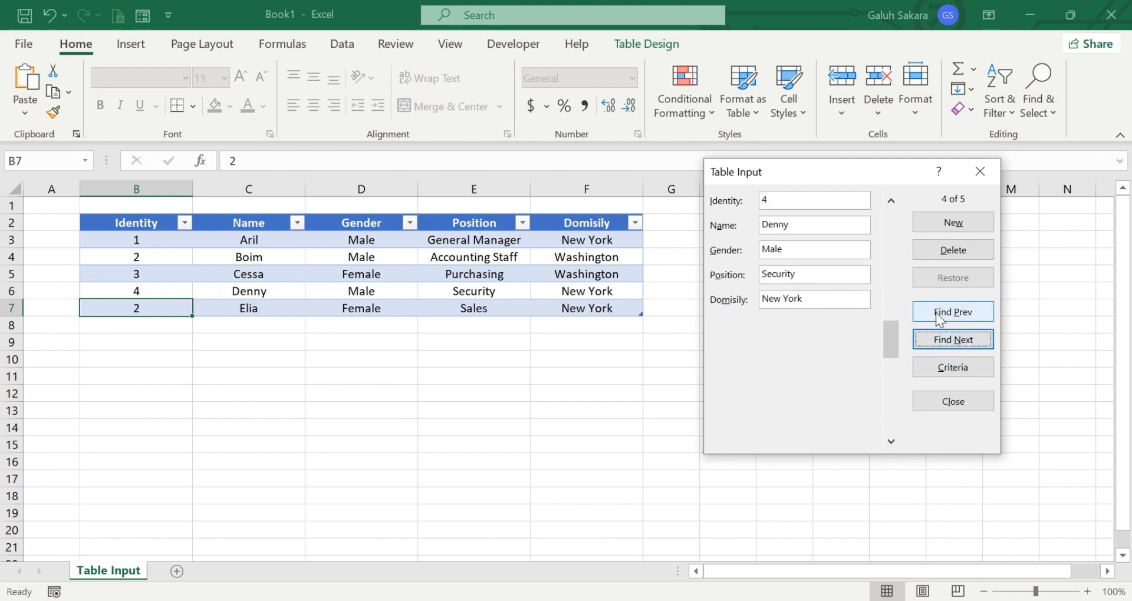
click(941, 319)
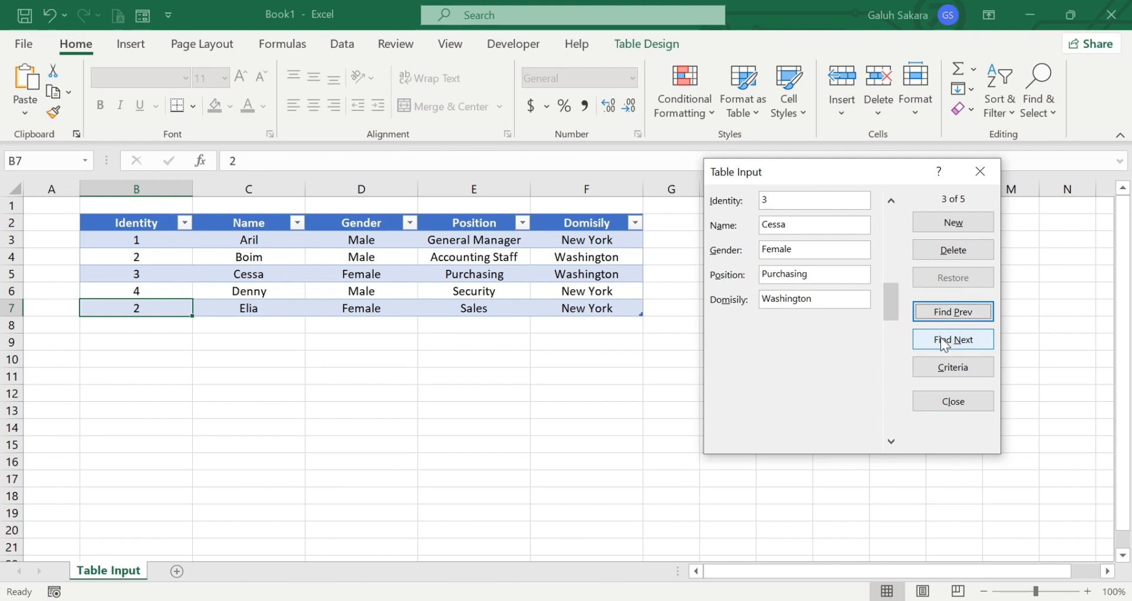
click(945, 341)
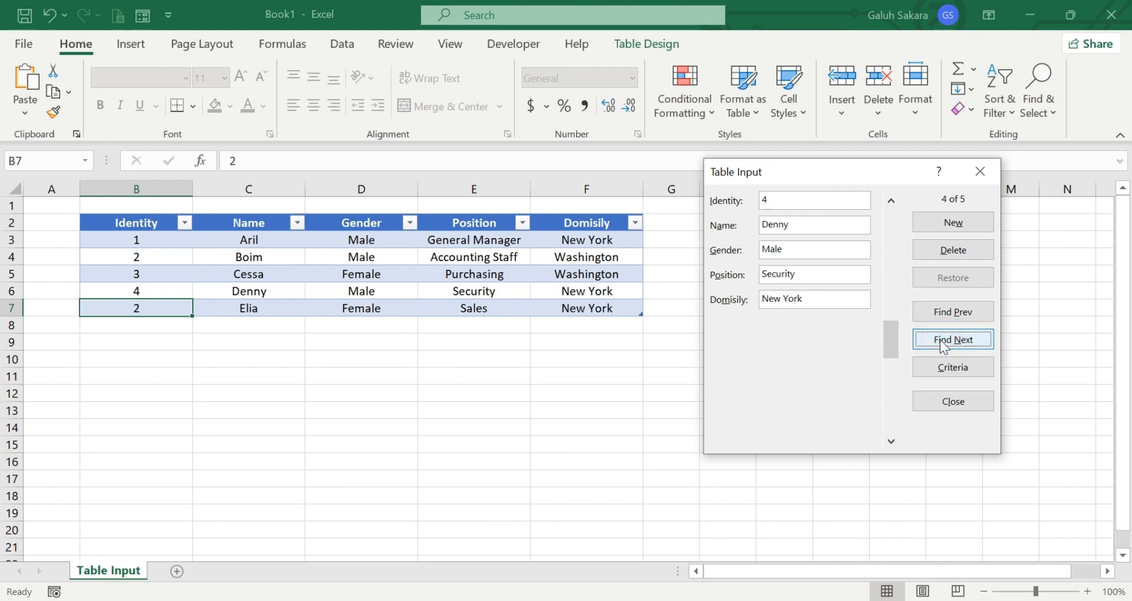
click(942, 344)
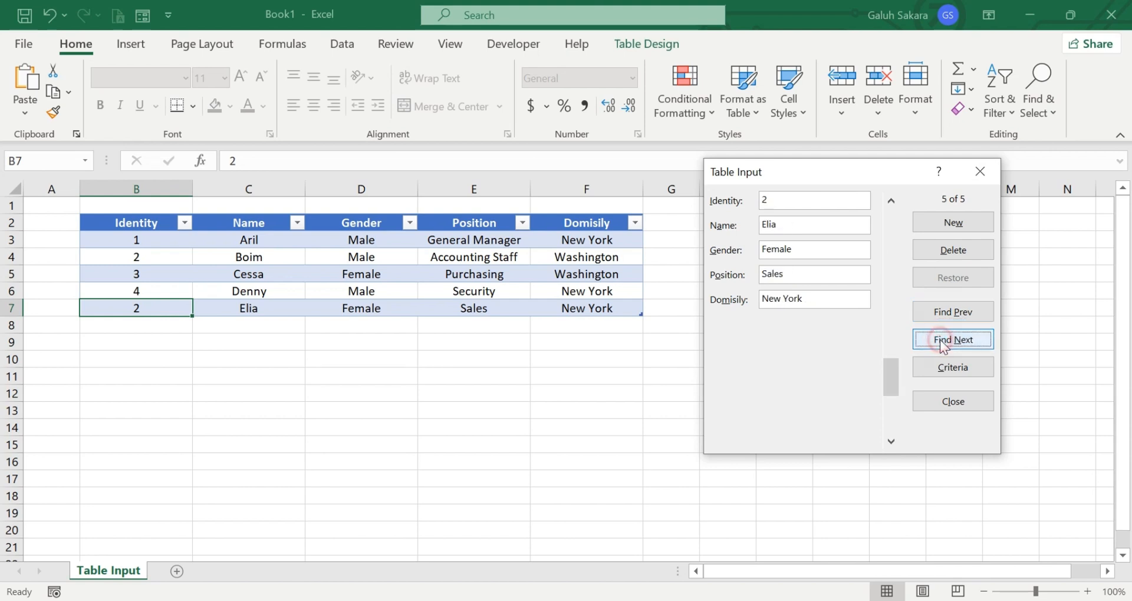
double_click(784, 201)
text(5)
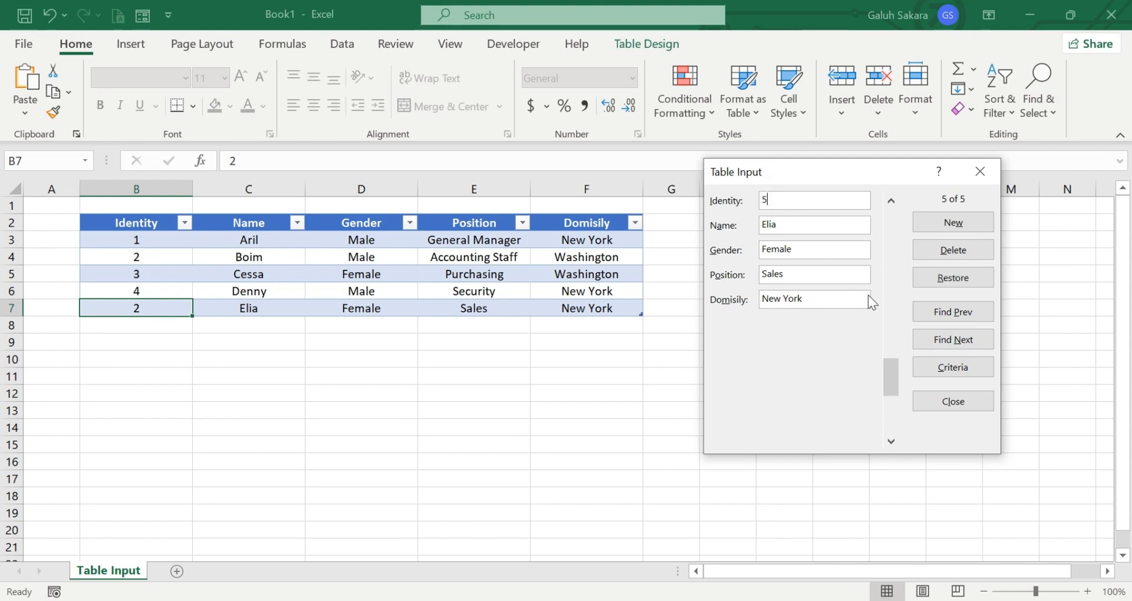
key(Return)
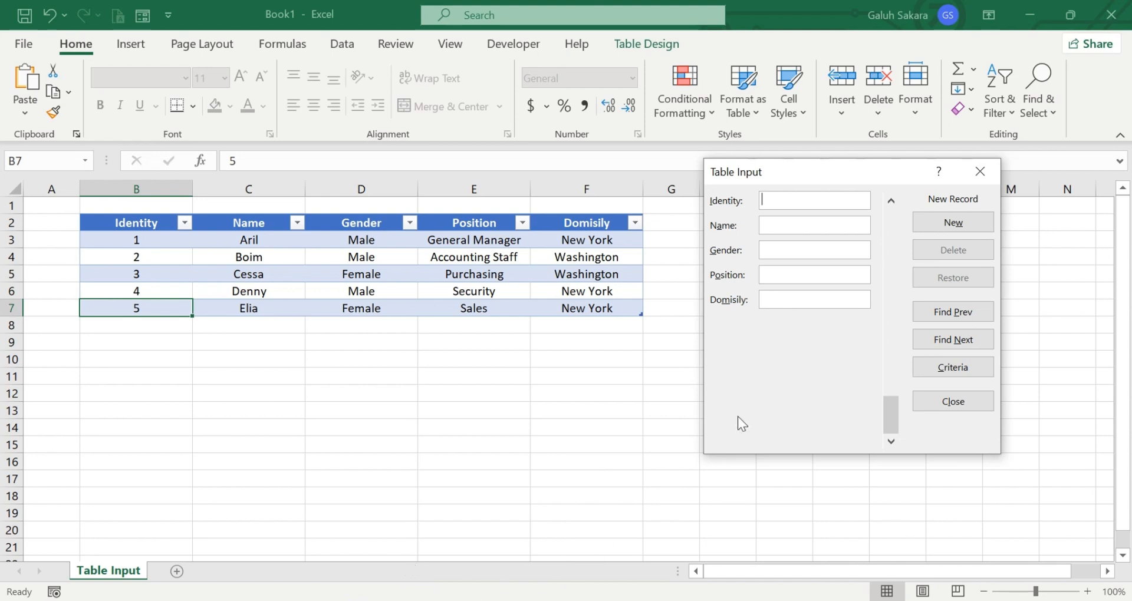
Step: Search the records with the Purchasing employee's name as the Name criterion
click(950, 368)
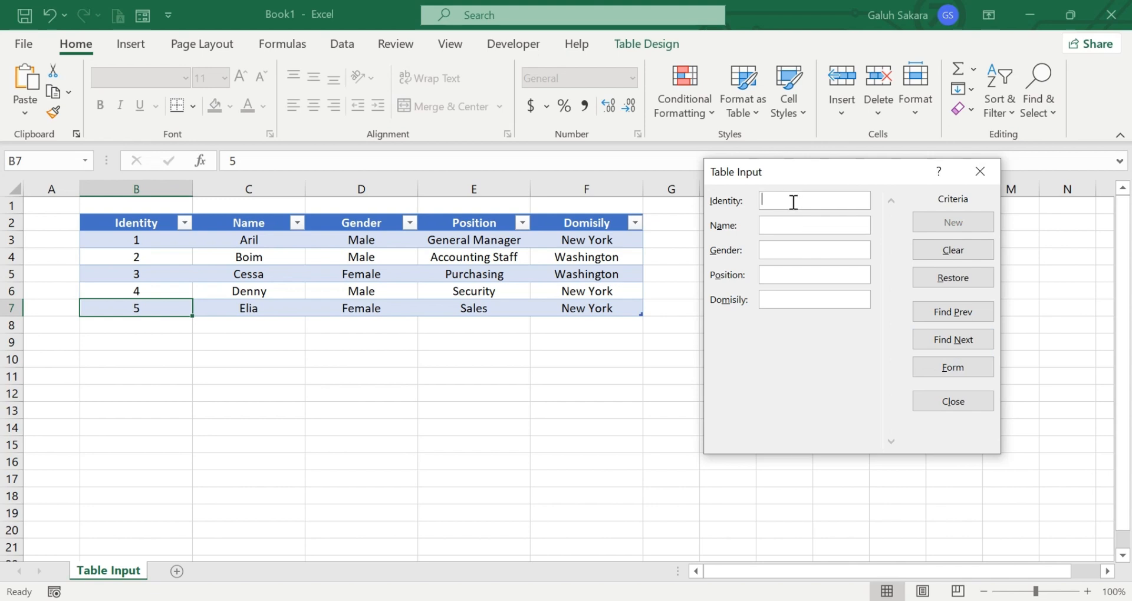
click(800, 227)
text(cessa)
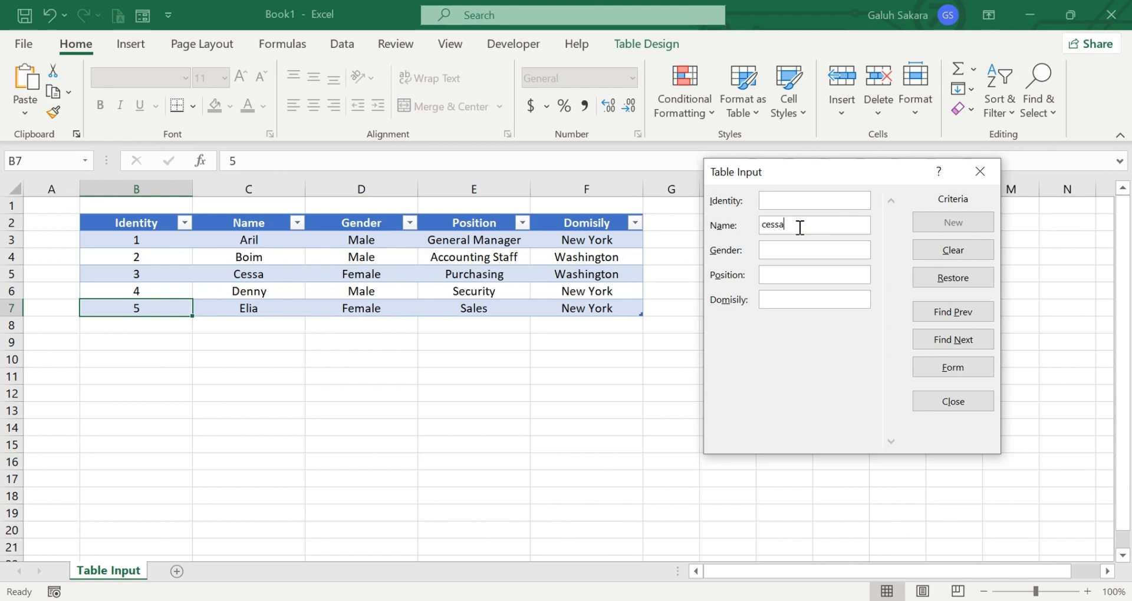
click(953, 344)
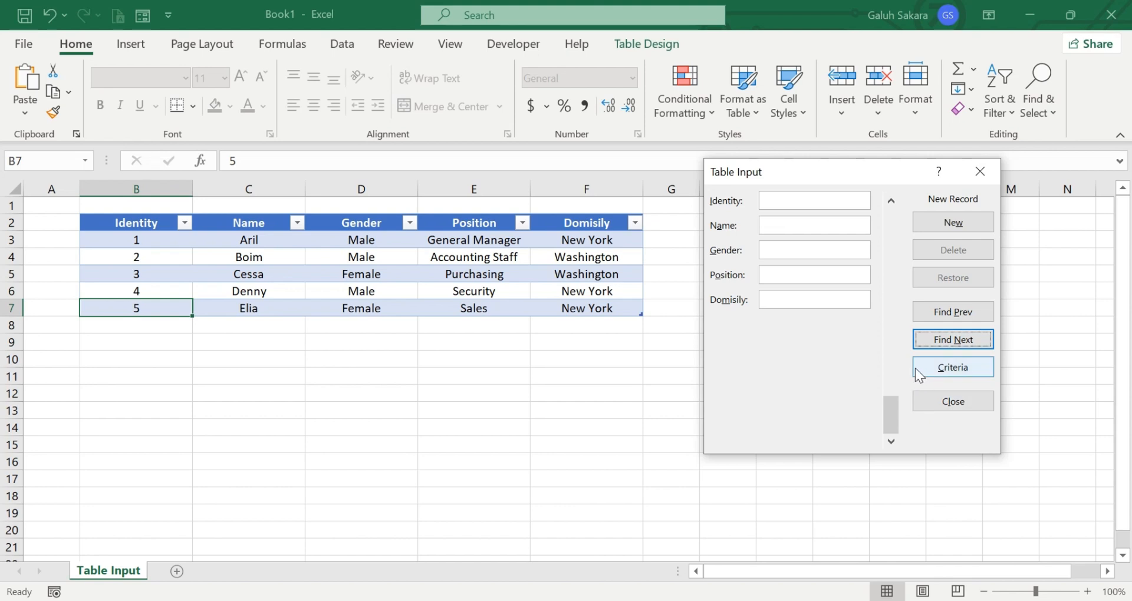
click(807, 253)
text(c)
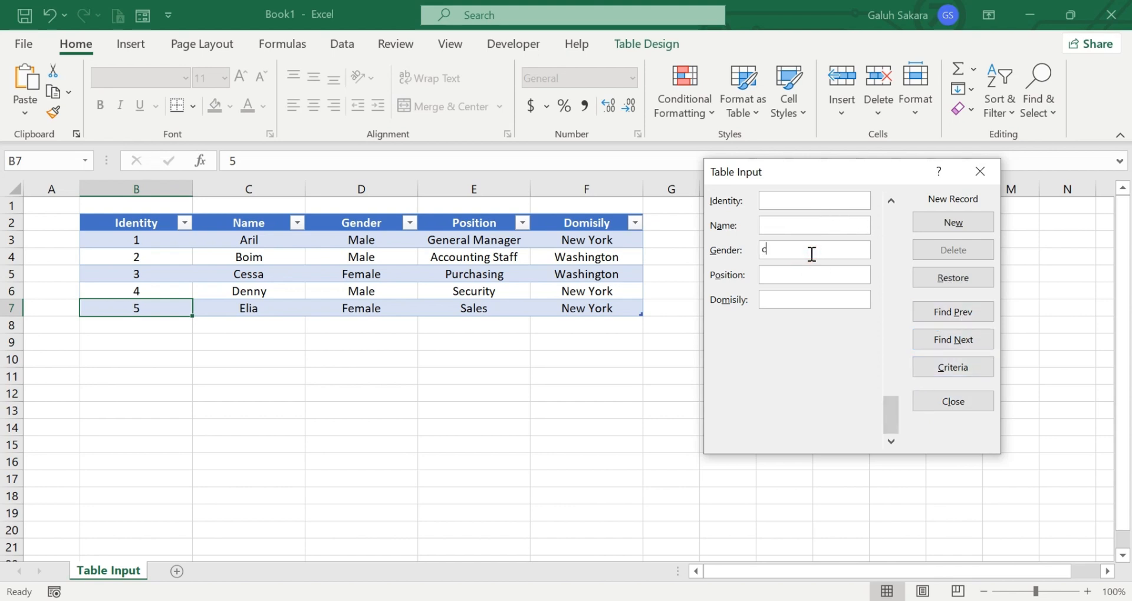
text(essa)
click(967, 315)
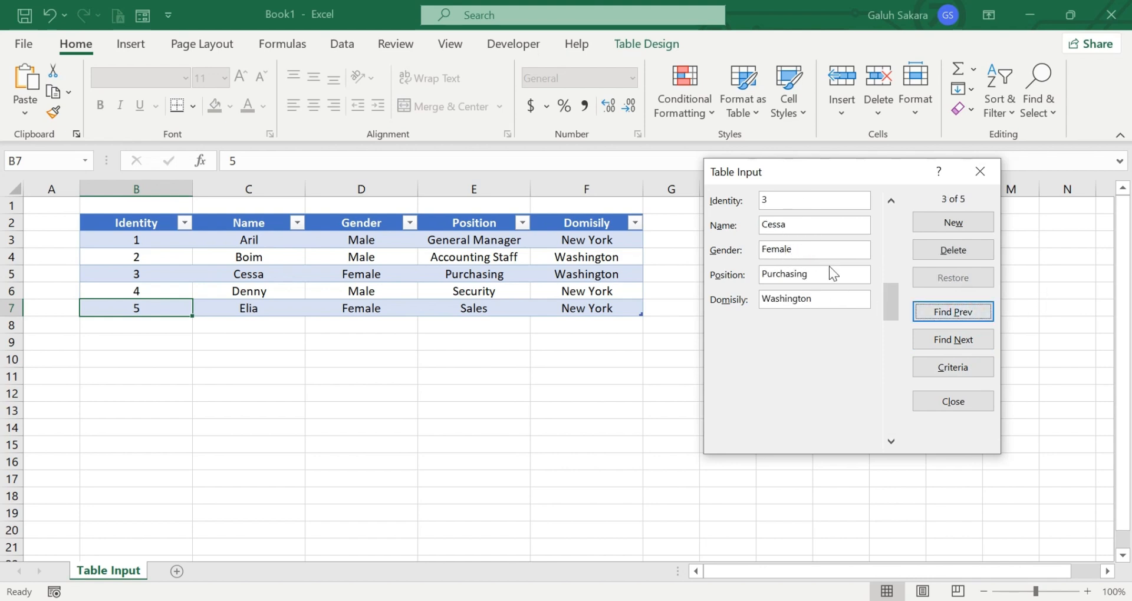
Step: Clear the Name criterion, find the record with Identity 1 and append the initial "M." to the employee's name
click(958, 368)
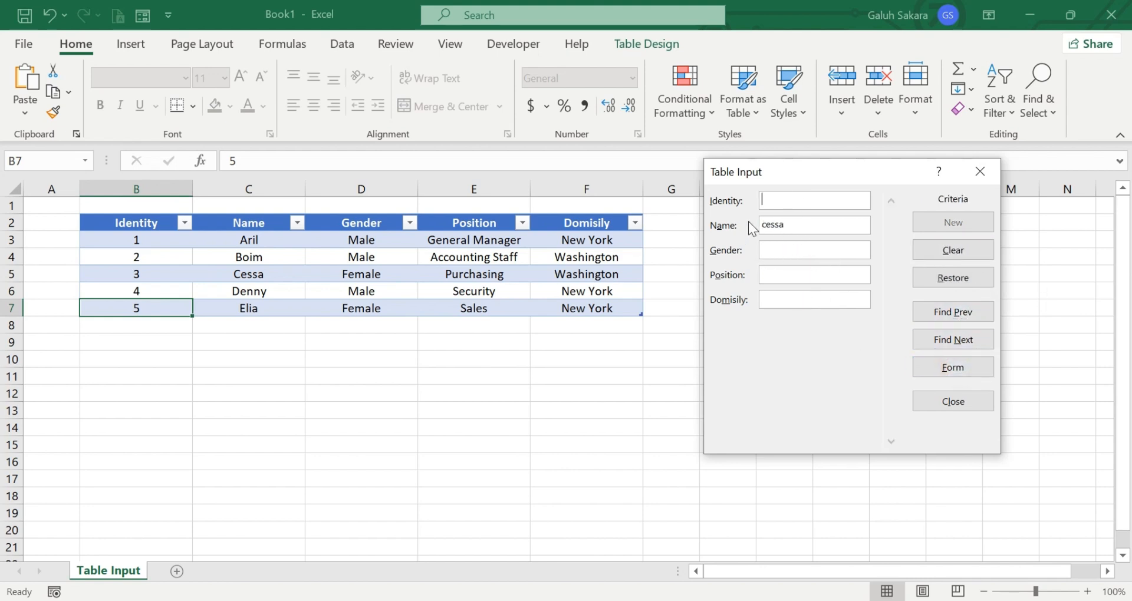
drag(816, 225, 747, 224)
click(792, 203)
text(1)
click(953, 312)
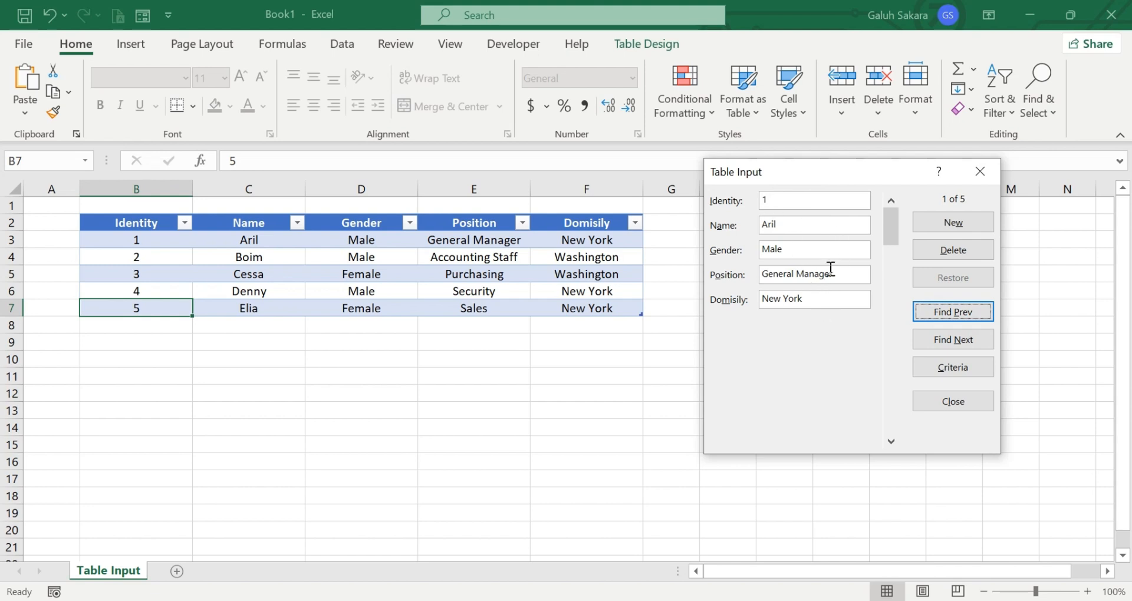
click(797, 222)
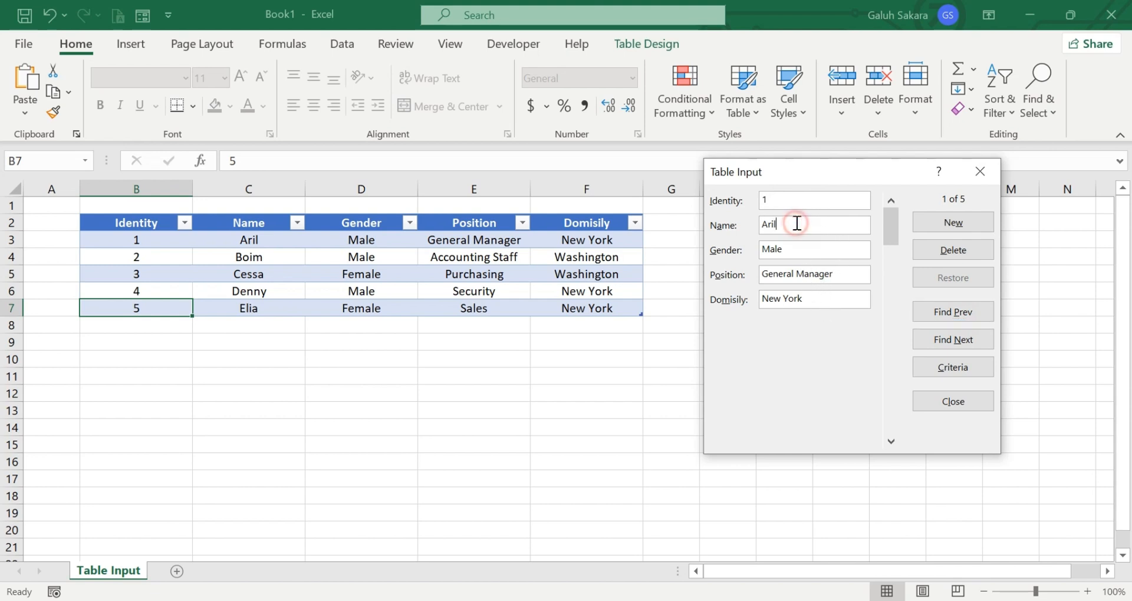
text(M.)
key(Return)
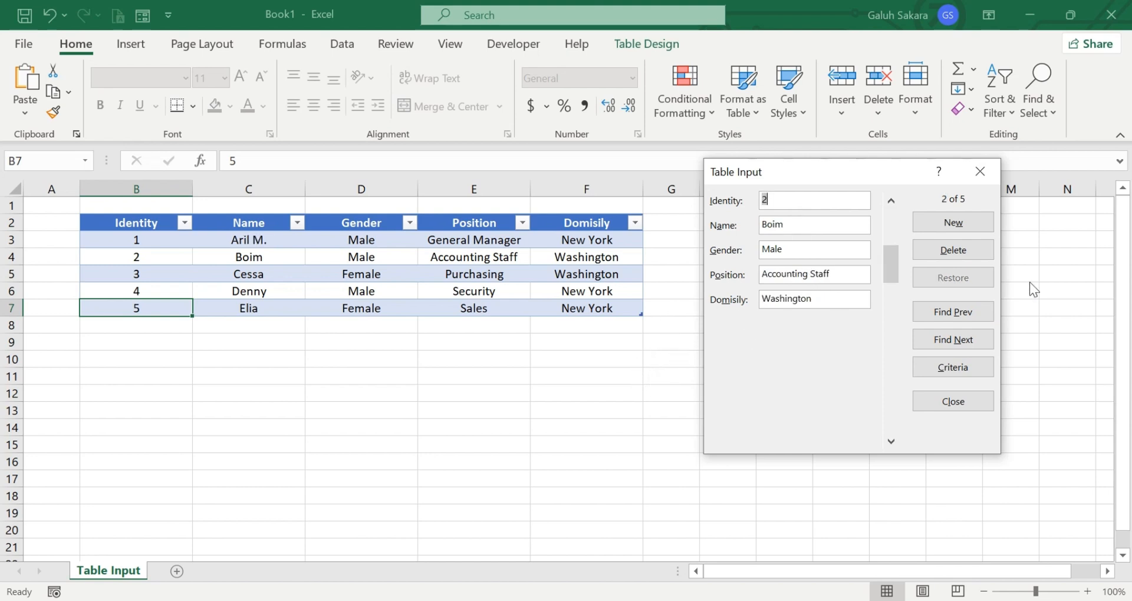
Step: Search backward through the records with Identity 1 as the criterion, and set the Identity criterion to 5
click(950, 365)
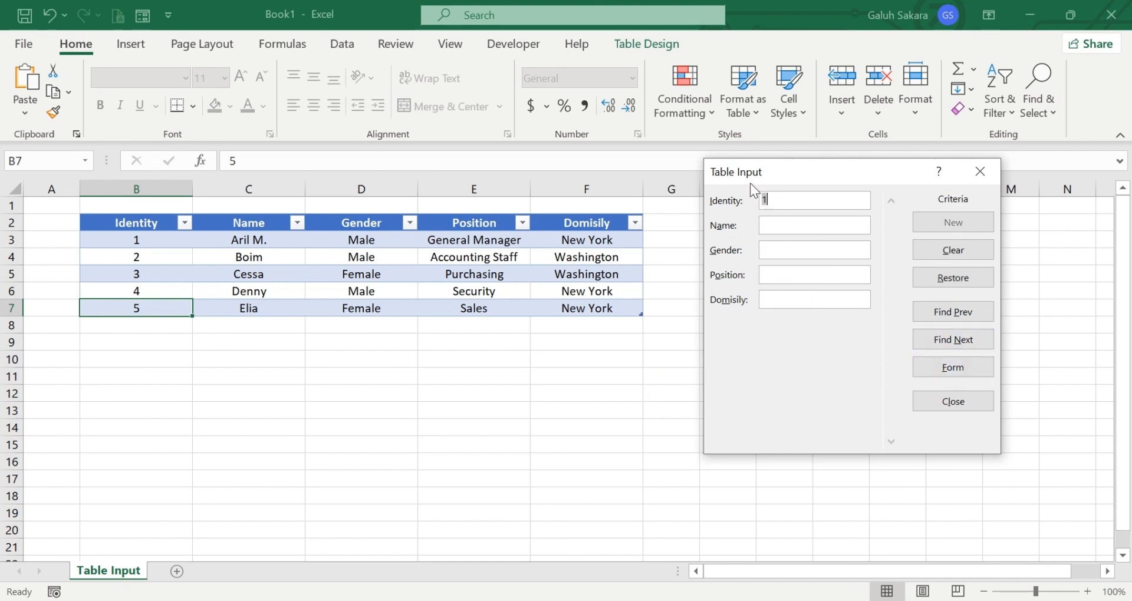
click(933, 311)
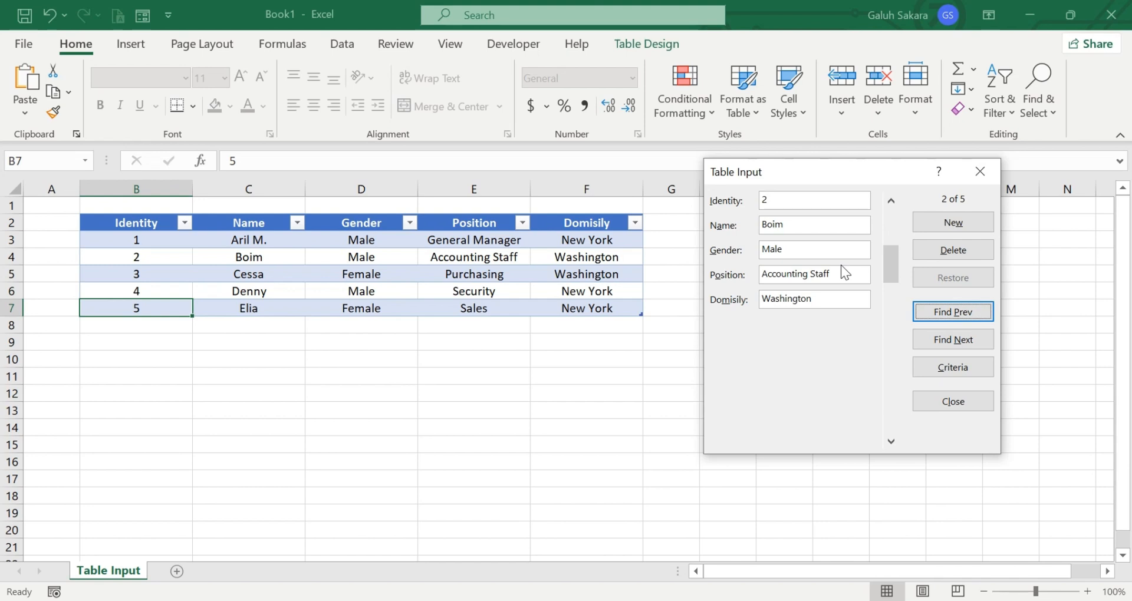
click(938, 367)
text(5)
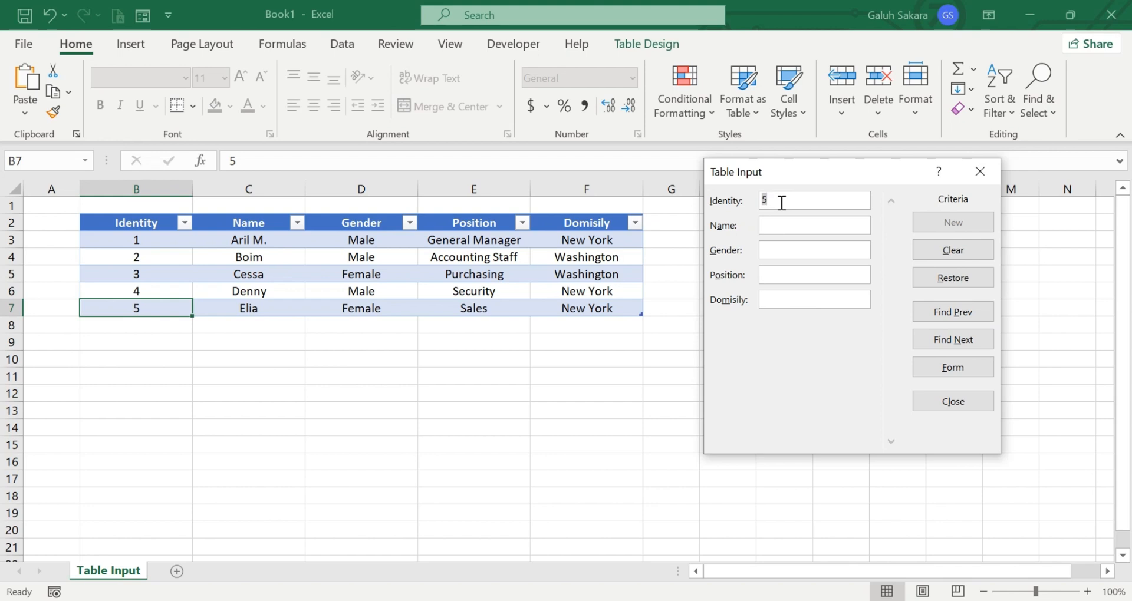
Step: Clear the Identity criterion, search backward using the Sales employee's name as the Name criterion, and close the form
key(BackSpace)
text(Eli)
key(BackSpace)
key(BackSpace)
key(BackSpace)
click(787, 228)
text(Elia)
click(957, 312)
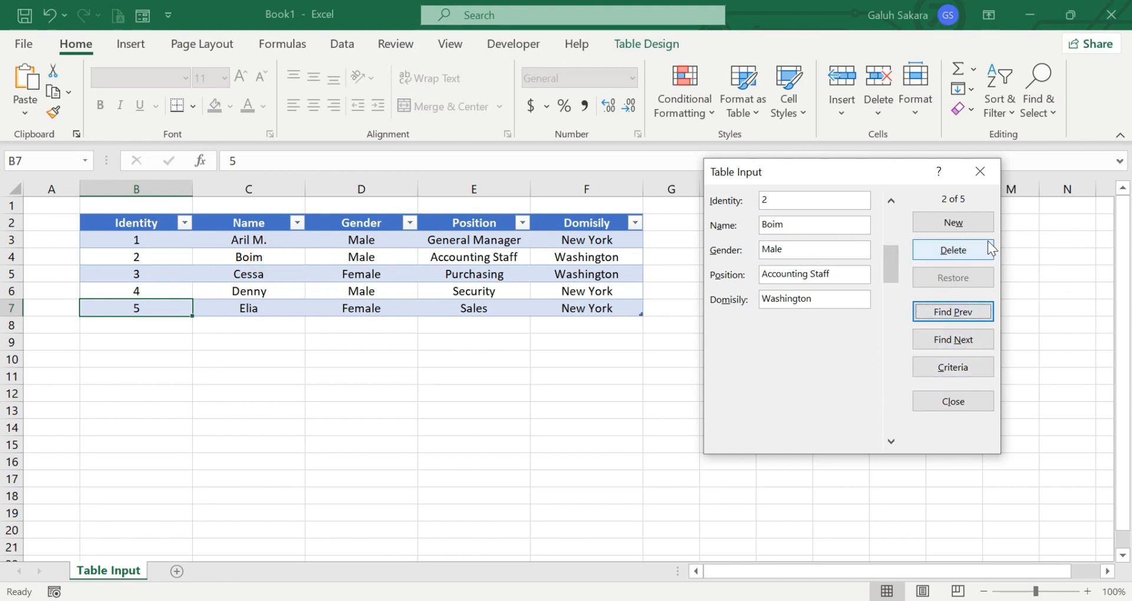
click(981, 171)
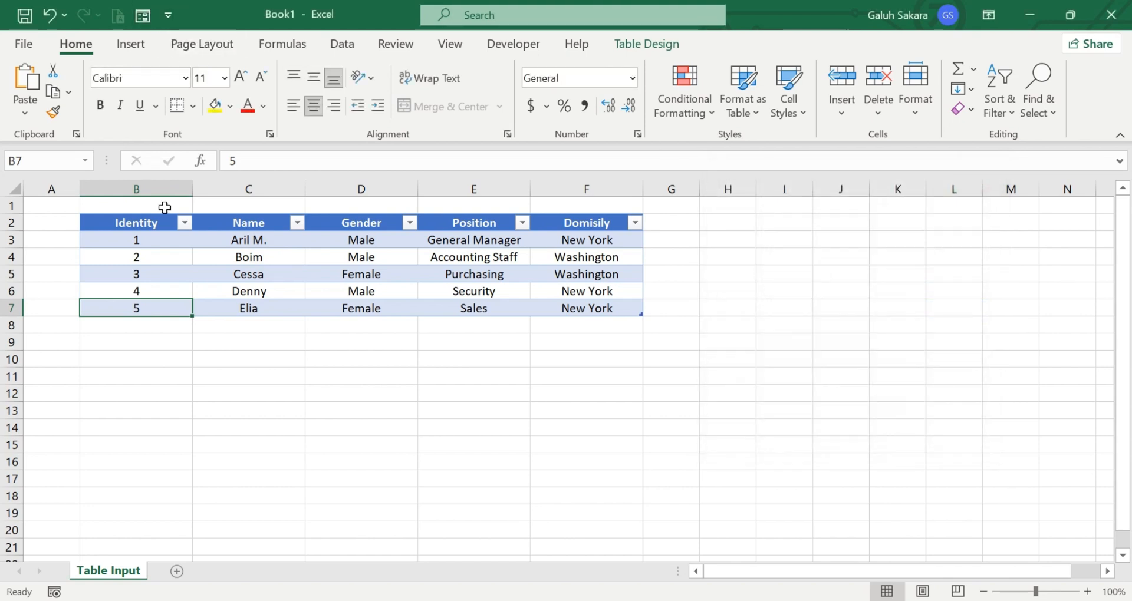
Step: Reopen the data form for the table, find the record with Identity 1, delete it and close the form
click(162, 258)
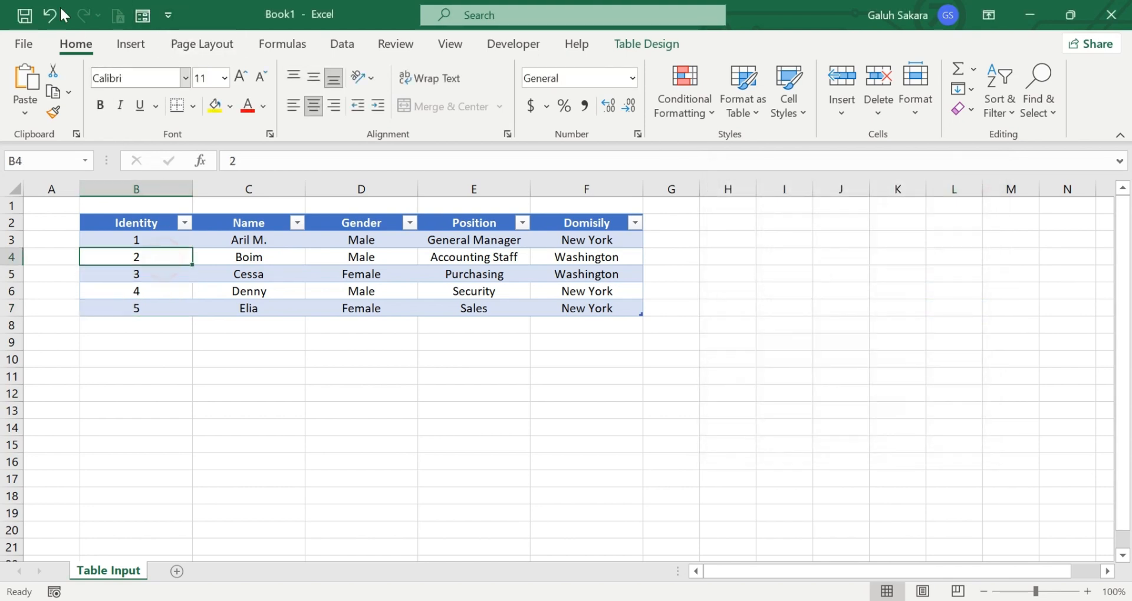
click(154, 16)
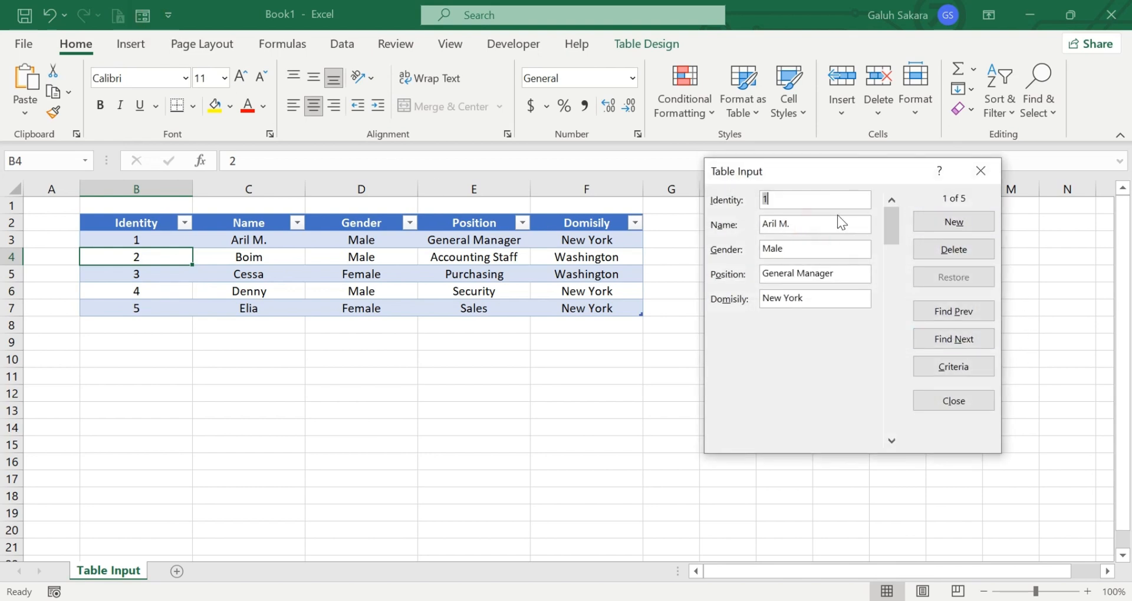
click(981, 367)
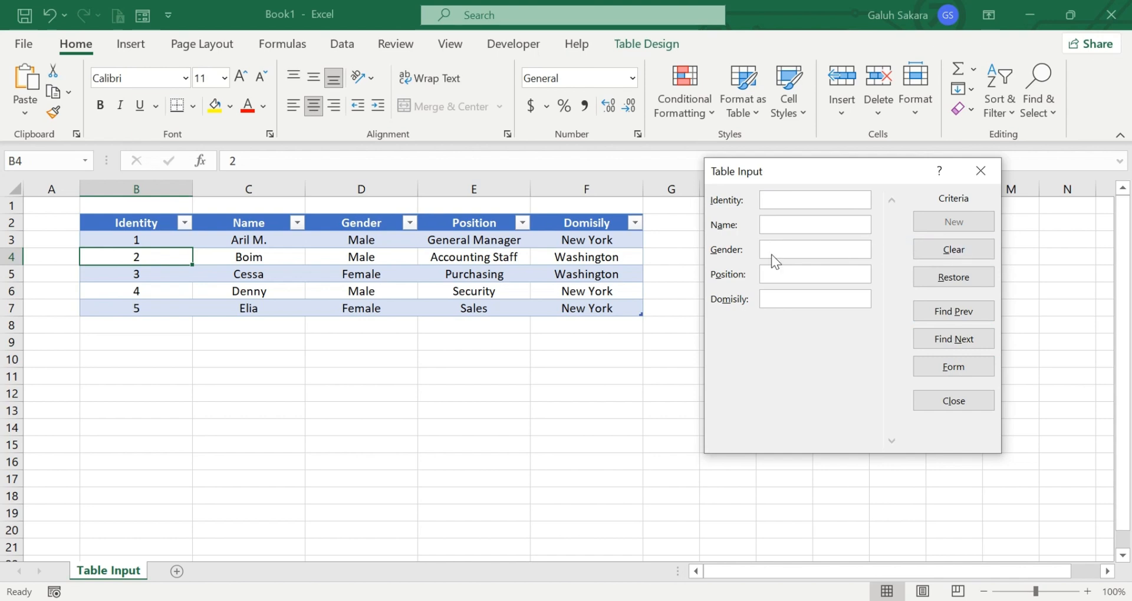
text(1)
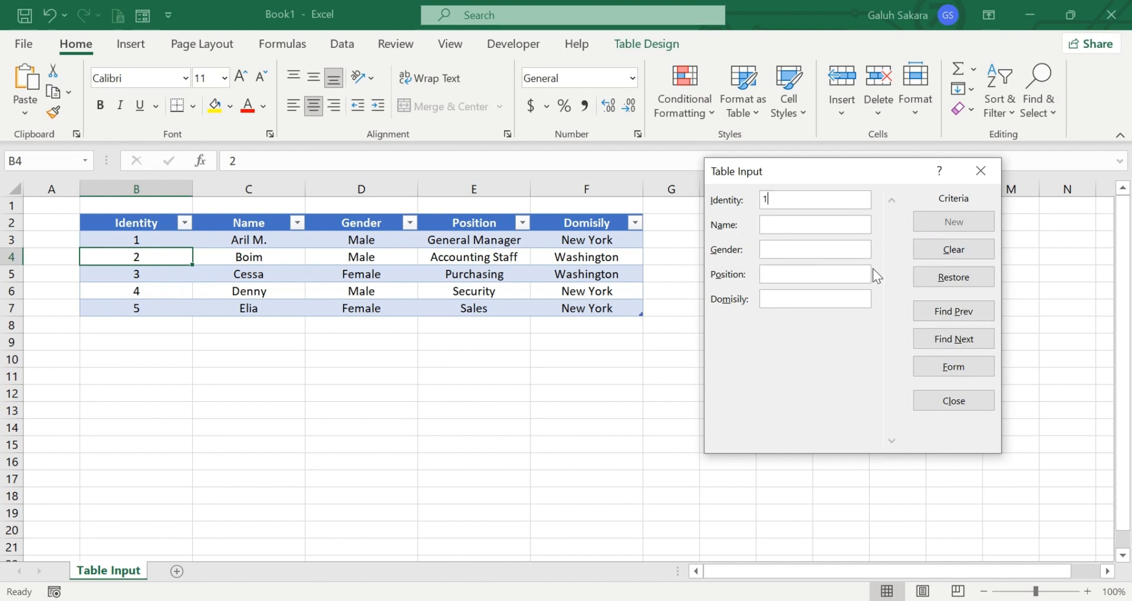
click(922, 311)
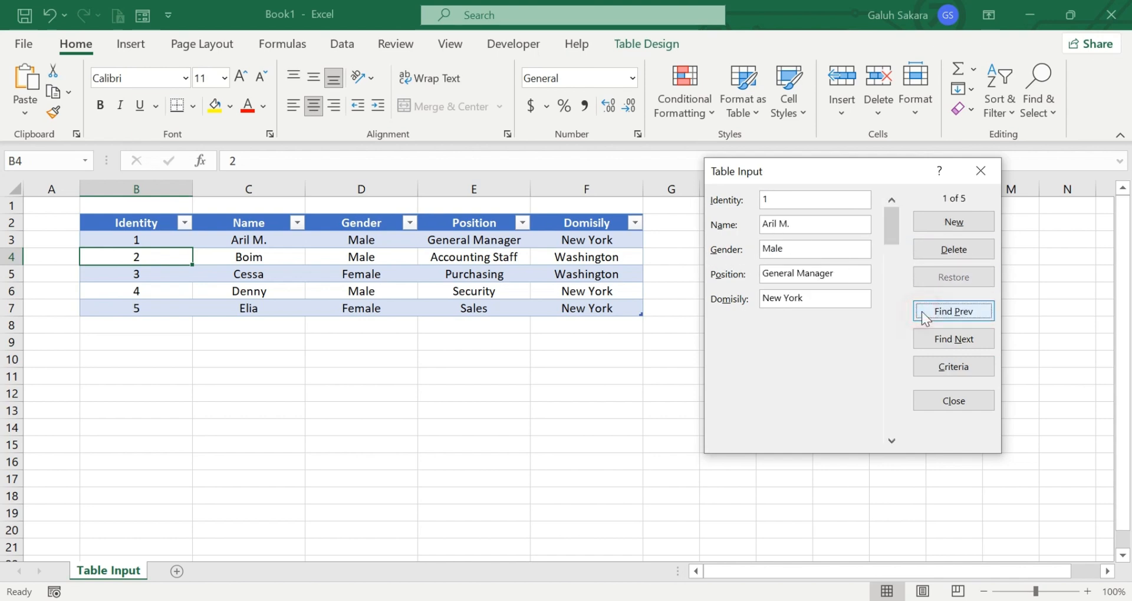
click(952, 249)
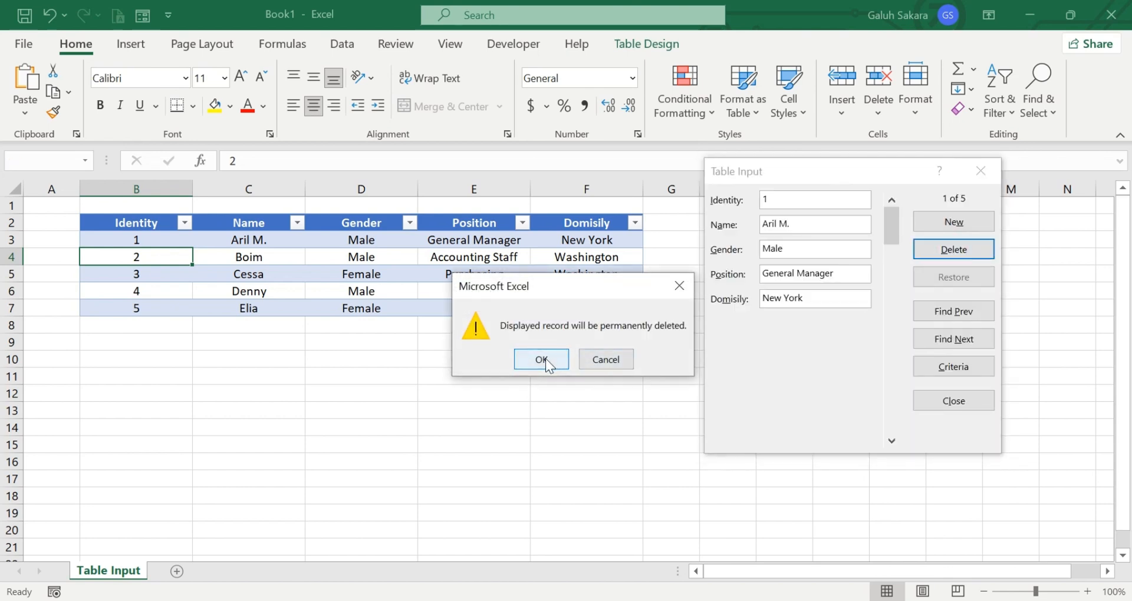
click(542, 360)
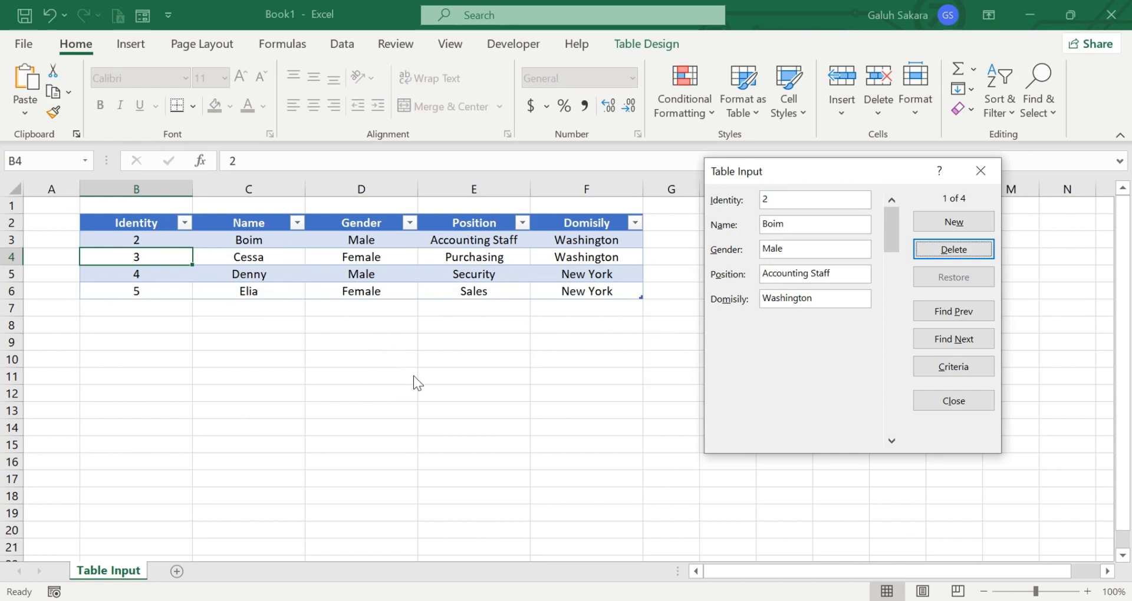
click(981, 172)
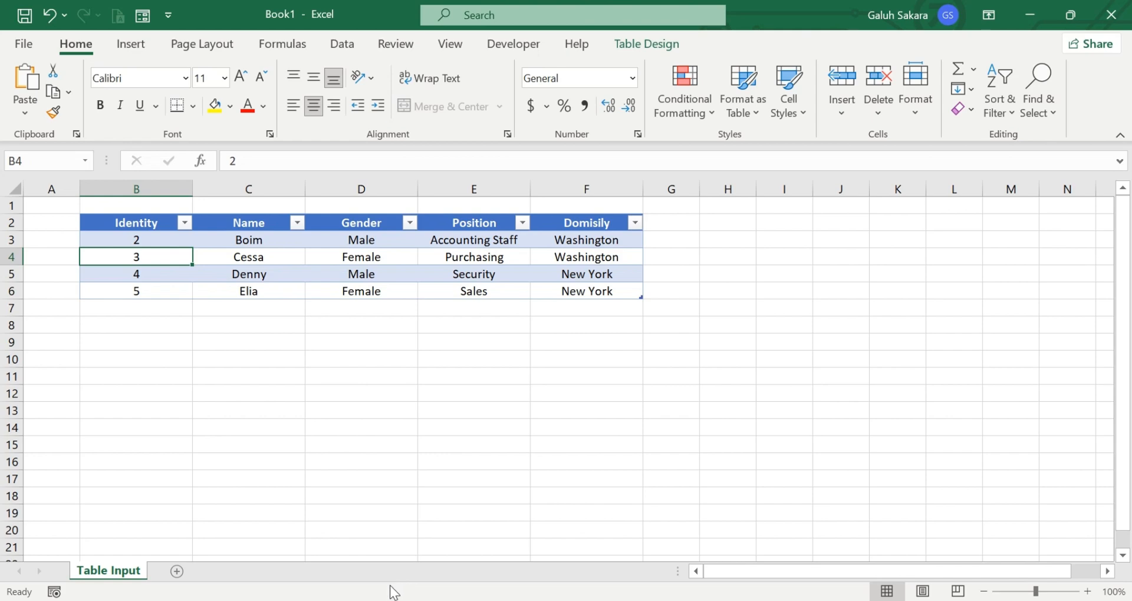
click(387, 545)
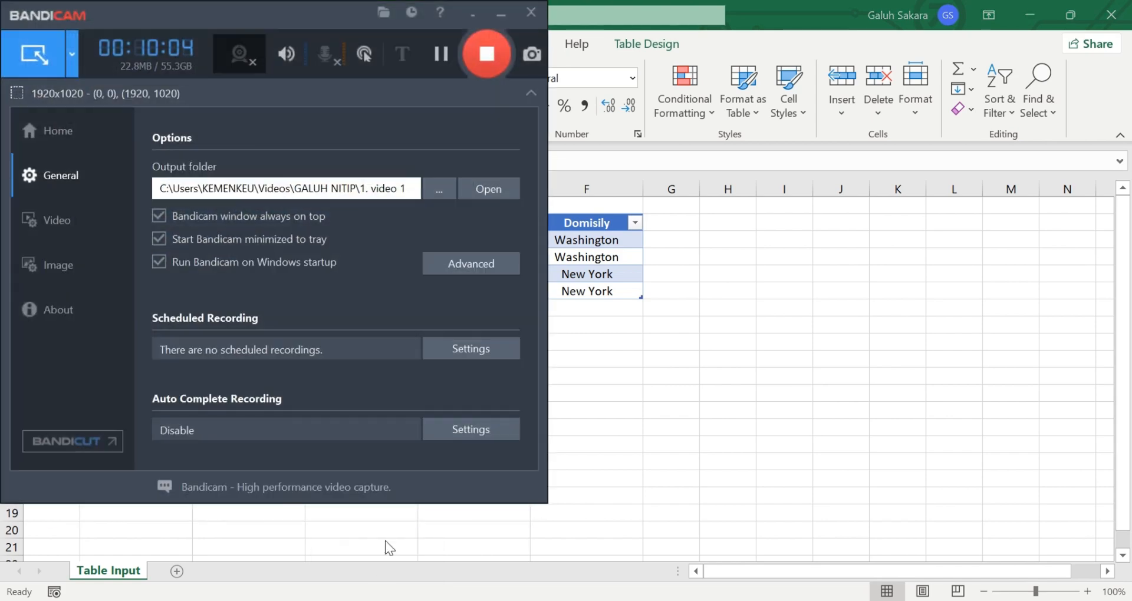
click(493, 67)
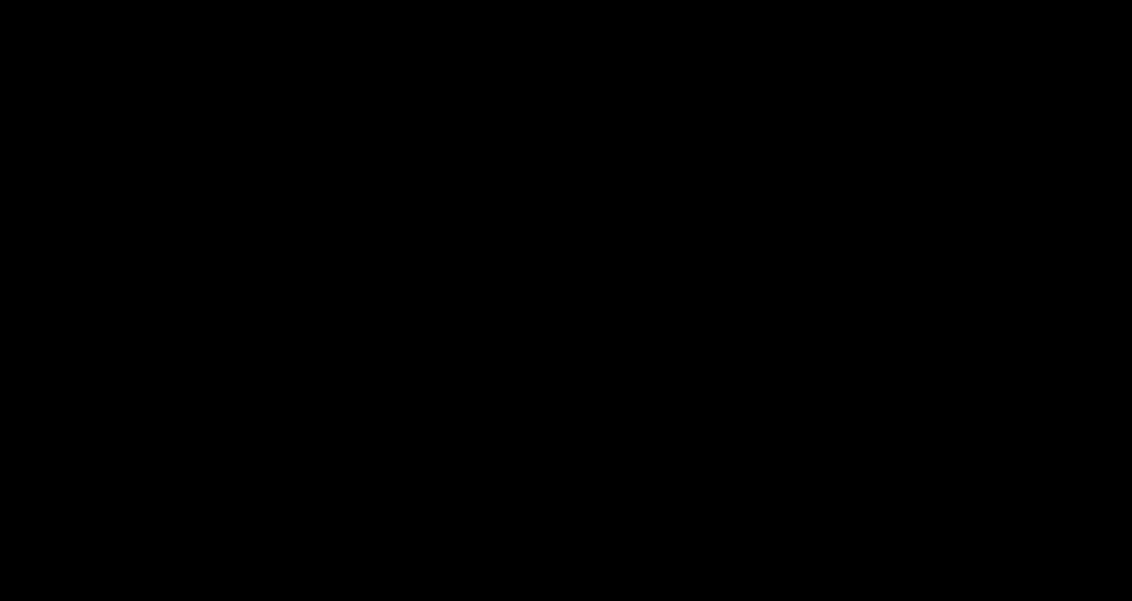